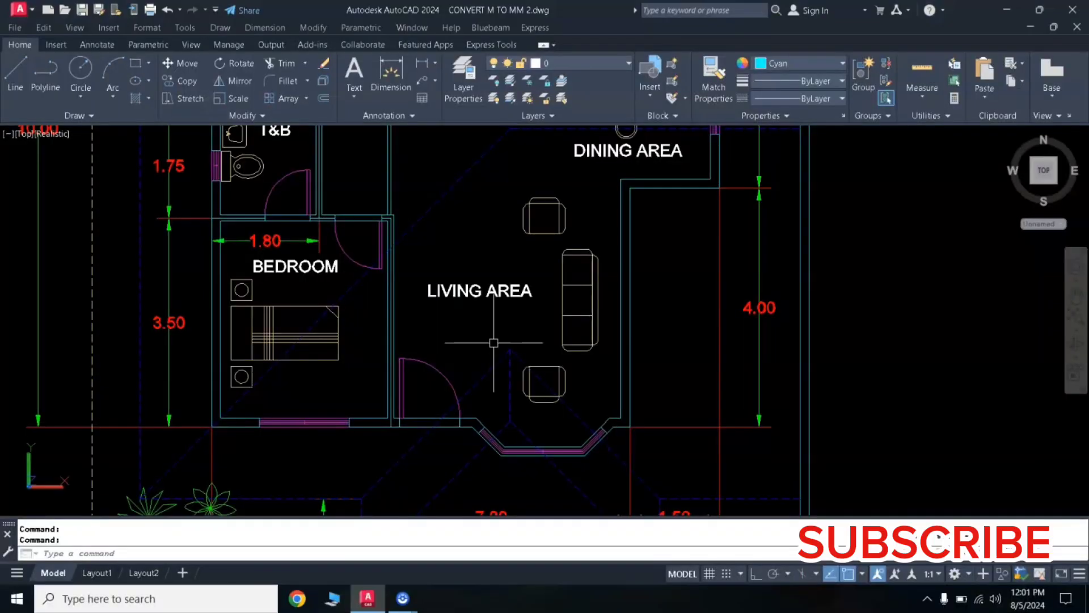
# Step: Pan and zoom around the plan to frame the bedroom and living area
pyautogui.scroll(2, 502, 318)
pyautogui.scroll(2, 508, 308)
pyautogui.scroll(-3, 509, 295)
pyautogui.scroll(-1, 508, 284)
pyautogui.moveTo(509, 284); pyautogui.dragTo(536, 408, button='middle')
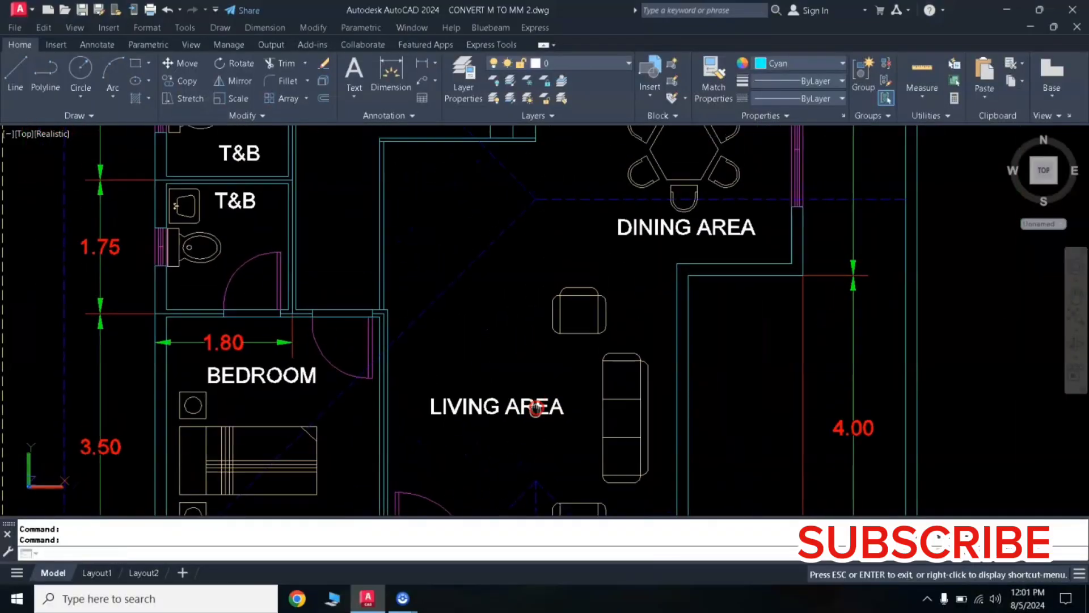
pyautogui.moveTo(530, 299); pyautogui.dragTo(504, 360)
pyautogui.moveTo(445, 268); pyautogui.dragTo(465, 341)
pyautogui.press('Escape')
pyautogui.moveTo(542, 393); pyautogui.dragTo(534, 232, button='middle')
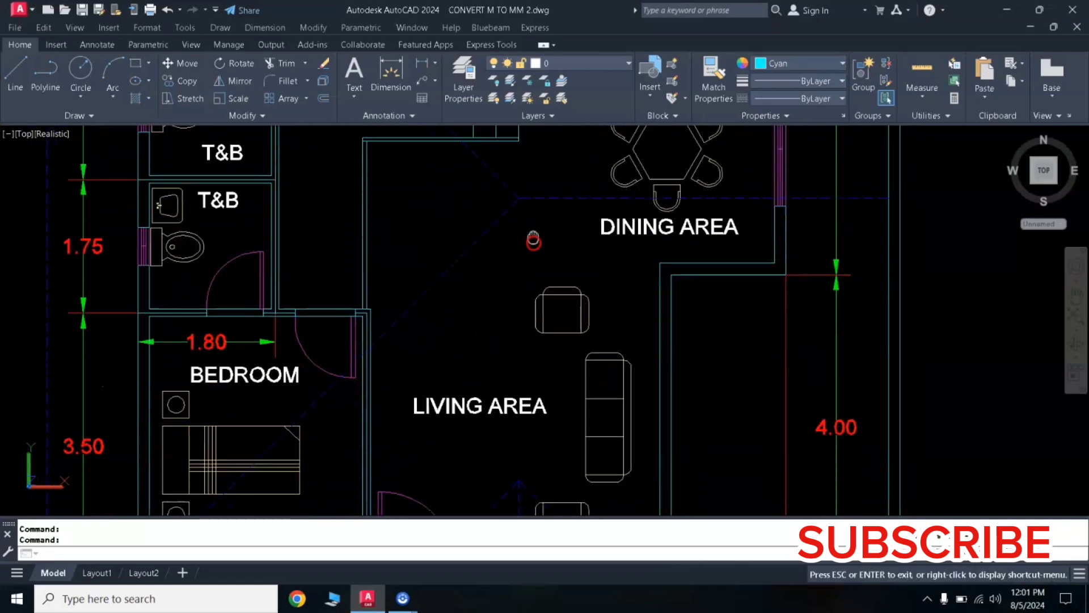
pyautogui.moveTo(518, 365); pyautogui.dragTo(511, 284, button='middle')
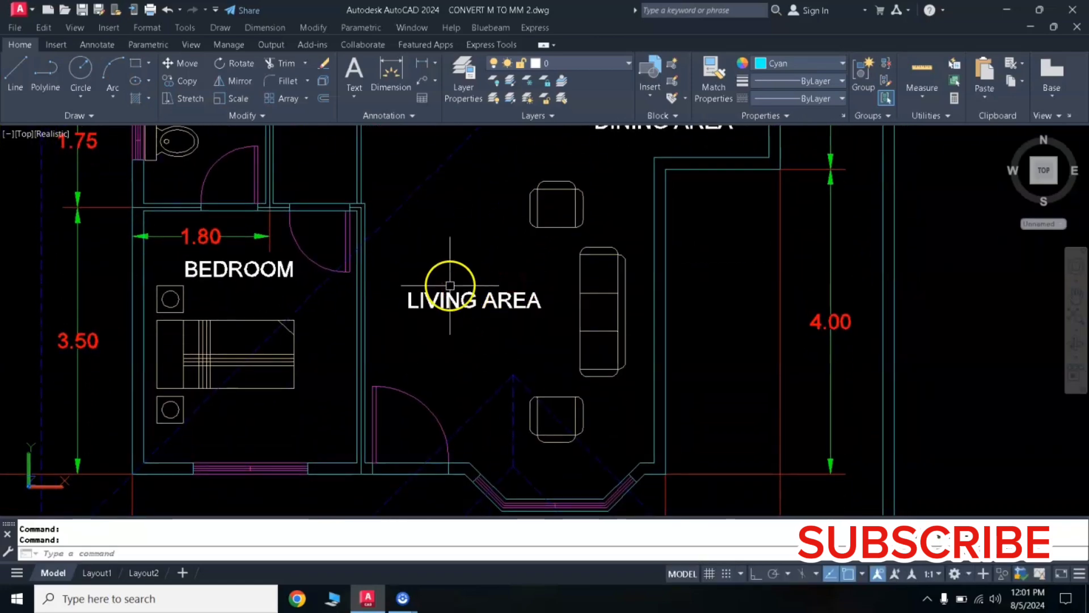
pyautogui.moveTo(450, 255)
pyautogui.mouseDown(button='middle')
pyautogui.moveTo(495, 278)
pyautogui.moveTo(439, 313)
pyautogui.moveTo(437, 226)
pyautogui.moveTo(448, 282)
pyautogui.mouseUp(button='middle')
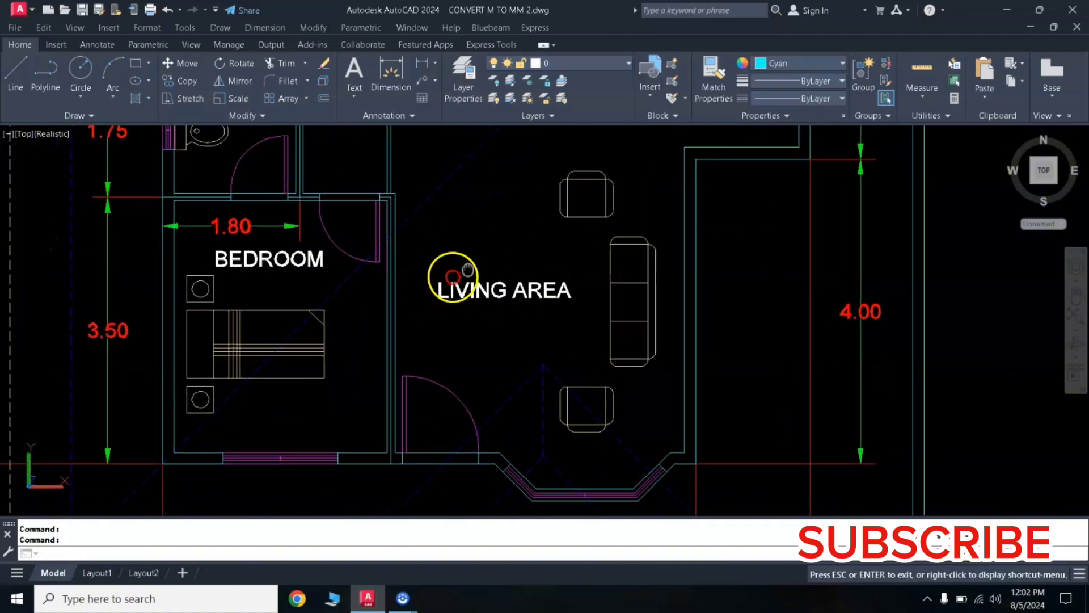
pyautogui.scroll(2, 382, 291)
pyautogui.scroll(2, 389, 275)
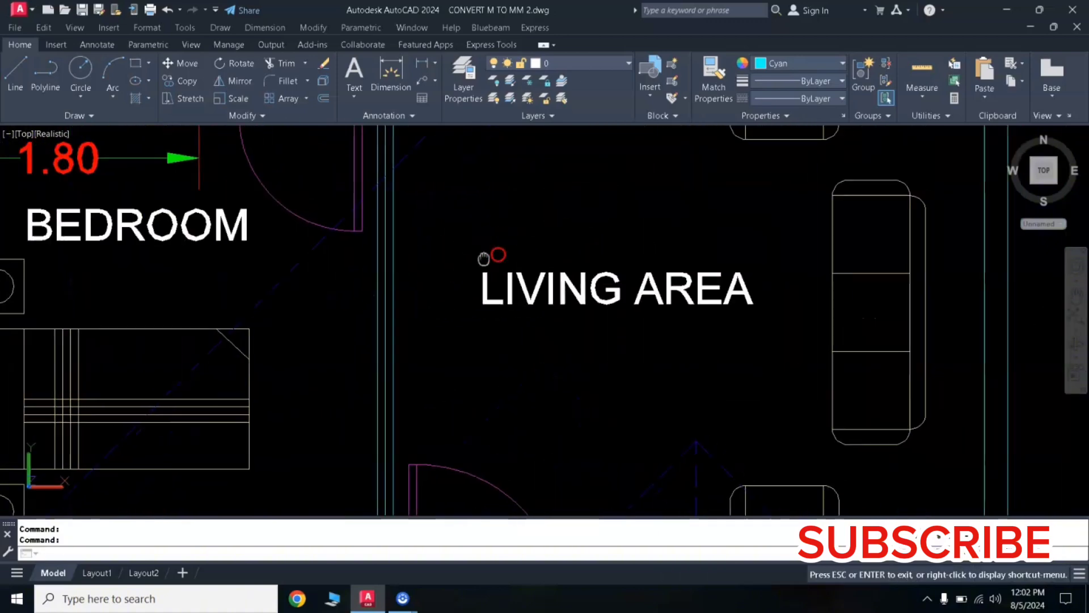
pyautogui.moveTo(494, 253); pyautogui.dragTo(425, 265, button='middle')
pyautogui.moveTo(486, 243); pyautogui.dragTo(469, 348, button='middle')
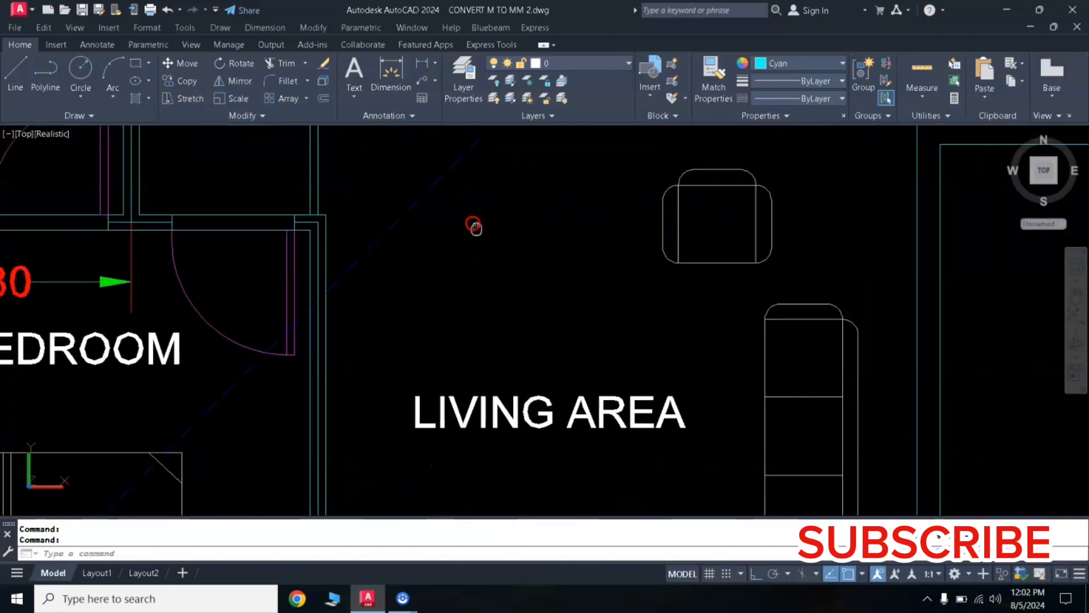
pyautogui.moveTo(476, 226); pyautogui.dragTo(493, 311, button='middle')
pyautogui.moveTo(494, 264)
pyautogui.mouseDown(button='middle')
pyautogui.moveTo(518, 219)
pyautogui.moveTo(481, 230)
pyautogui.mouseUp(button='middle')
pyautogui.scroll(-2, 499, 245)
pyautogui.scroll(-2, 503, 243)
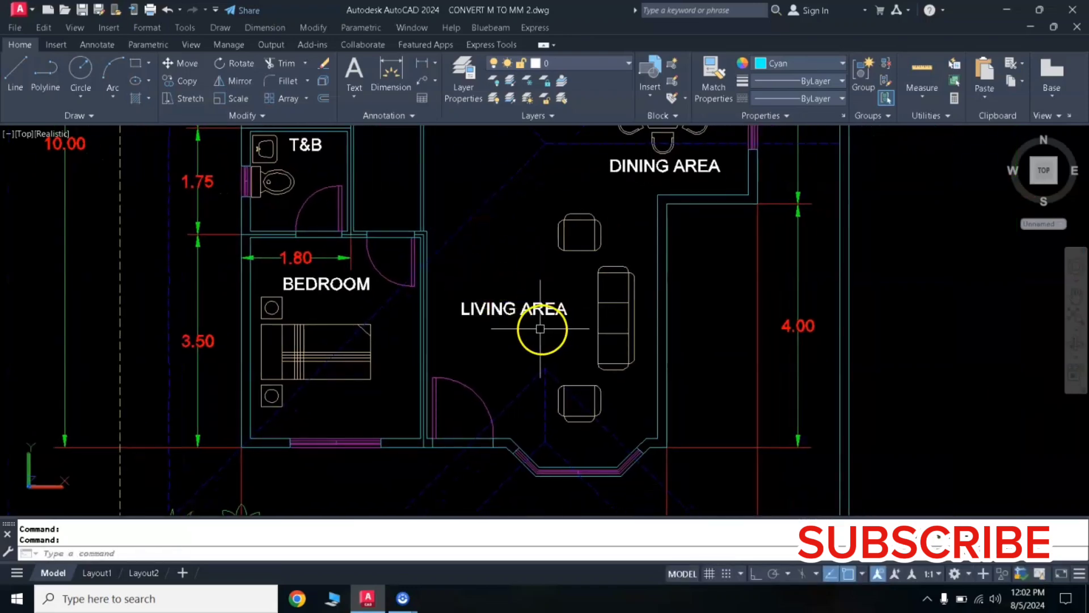
pyautogui.scroll(2, 533, 323)
pyautogui.scroll(3, 517, 295)
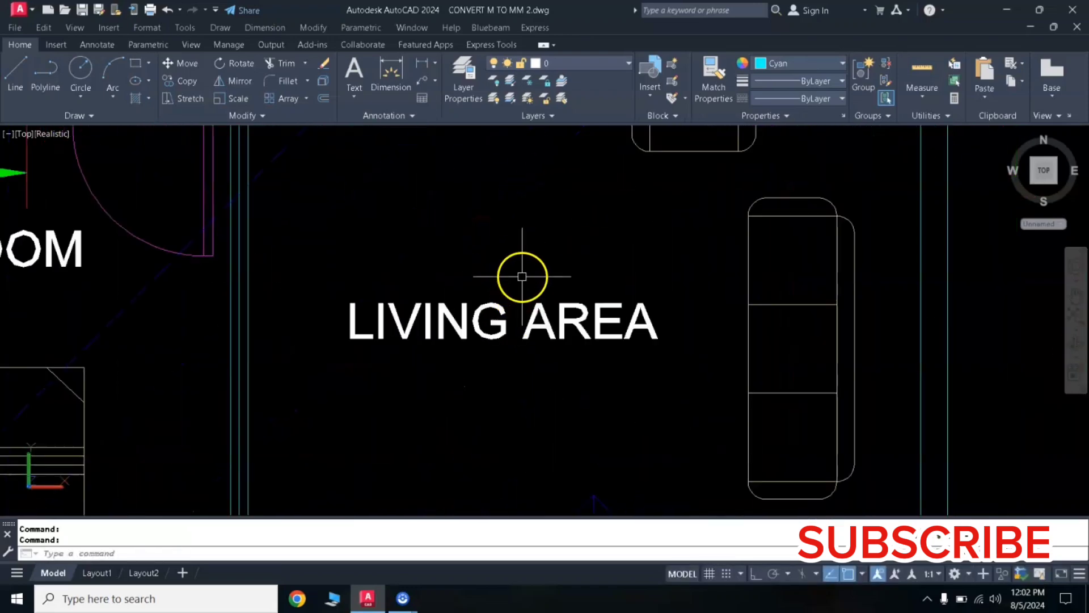
pyautogui.scroll(-2, 522, 277)
pyautogui.moveTo(544, 232); pyautogui.dragTo(569, 261, button='middle')
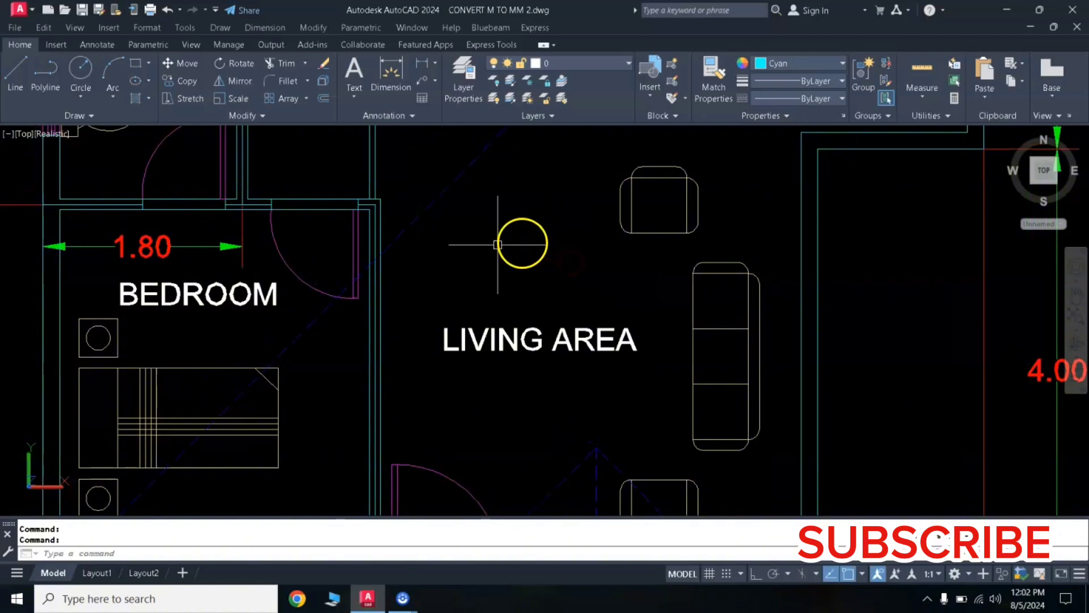
pyautogui.moveTo(491, 241); pyautogui.dragTo(479, 321, button='middle')
pyautogui.moveTo(440, 270)
pyautogui.mouseDown(button='middle')
pyautogui.moveTo(483, 277)
pyautogui.moveTo(480, 200)
pyautogui.mouseUp(button='middle')
pyautogui.moveTo(520, 331); pyautogui.dragTo(478, 231, button='middle')
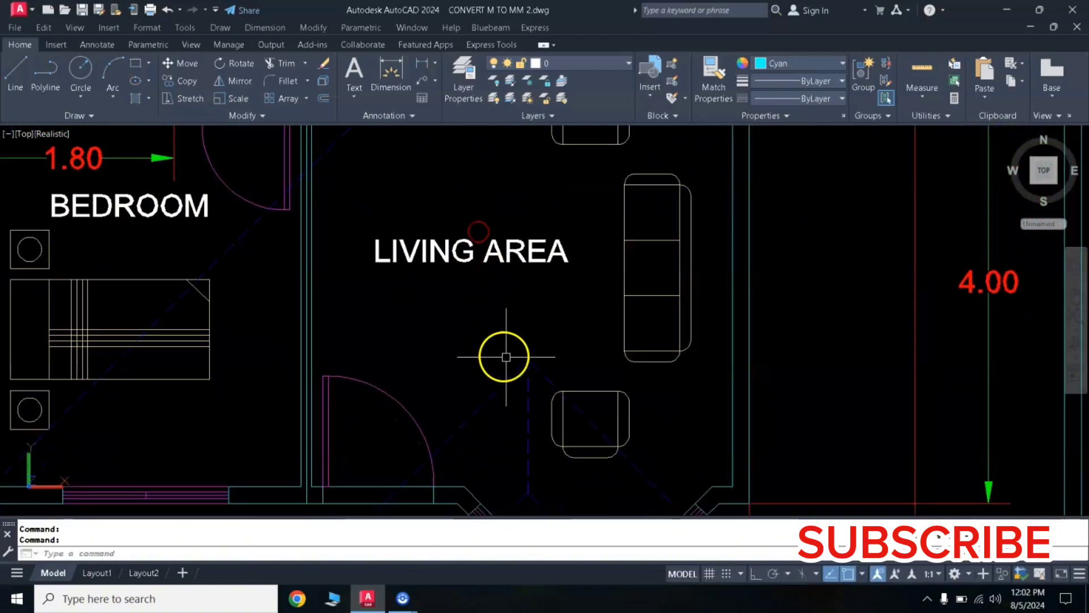
pyautogui.scroll(-3, 591, 219)
pyautogui.scroll(3, 590, 219)
pyautogui.moveTo(590, 219)
pyautogui.mouseDown(button='middle')
pyautogui.moveTo(629, 224)
pyautogui.moveTo(634, 242)
pyautogui.moveTo(584, 243)
pyautogui.mouseUp(button='middle')
pyautogui.scroll(-2, 676, 245)
# Step: Try selecting the chair at the top of the living area, then cancel
pyautogui.click(565, 294)
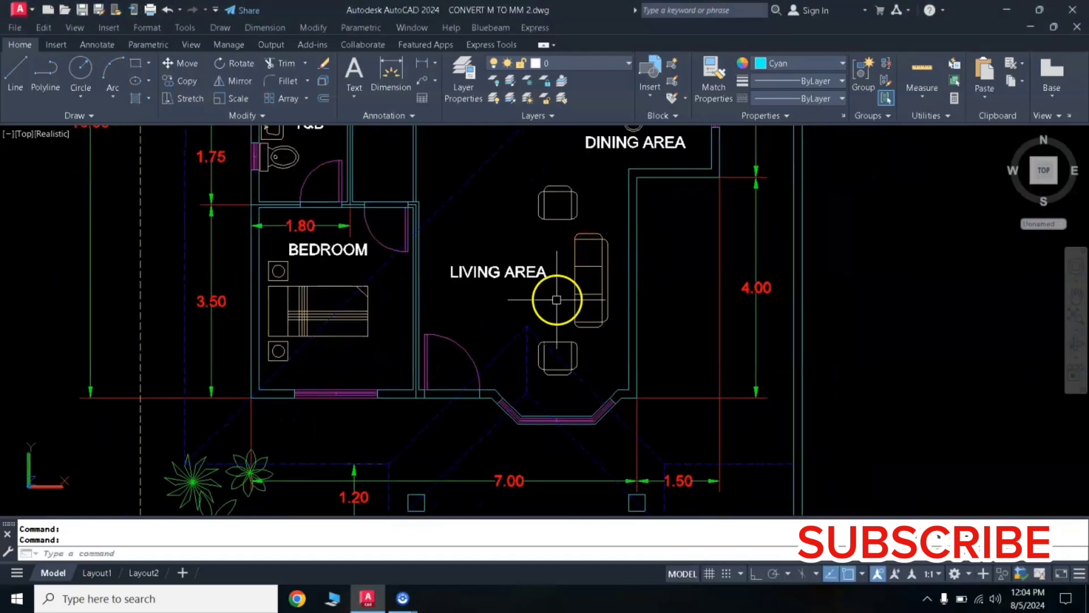
pyautogui.click(526, 173)
pyautogui.click(584, 224)
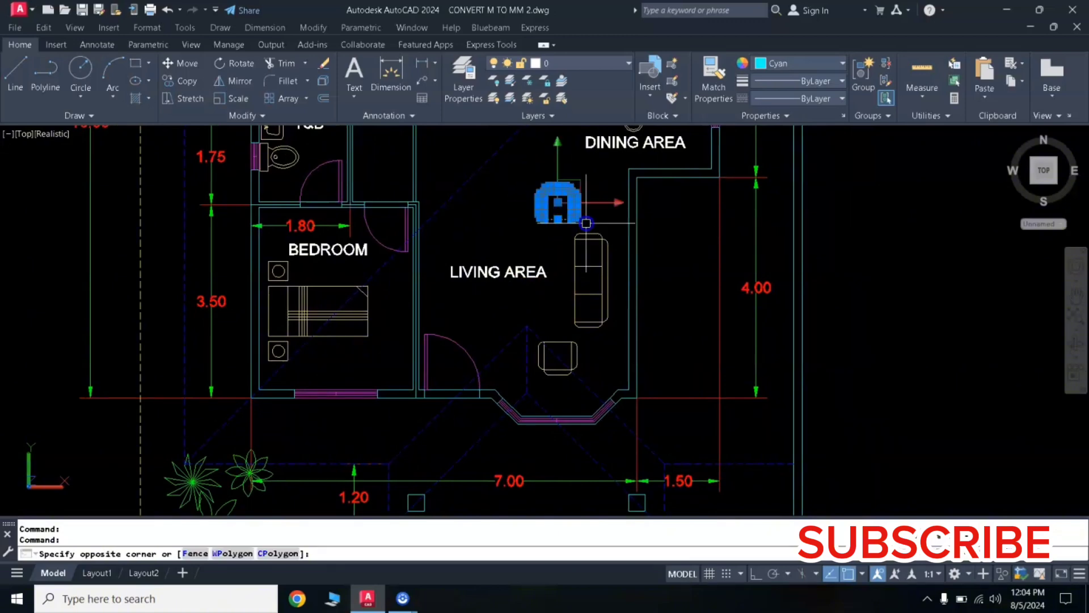
pyautogui.click(559, 232)
pyautogui.press('Escape')
pyautogui.press('Escape')
pyautogui.write('GR')
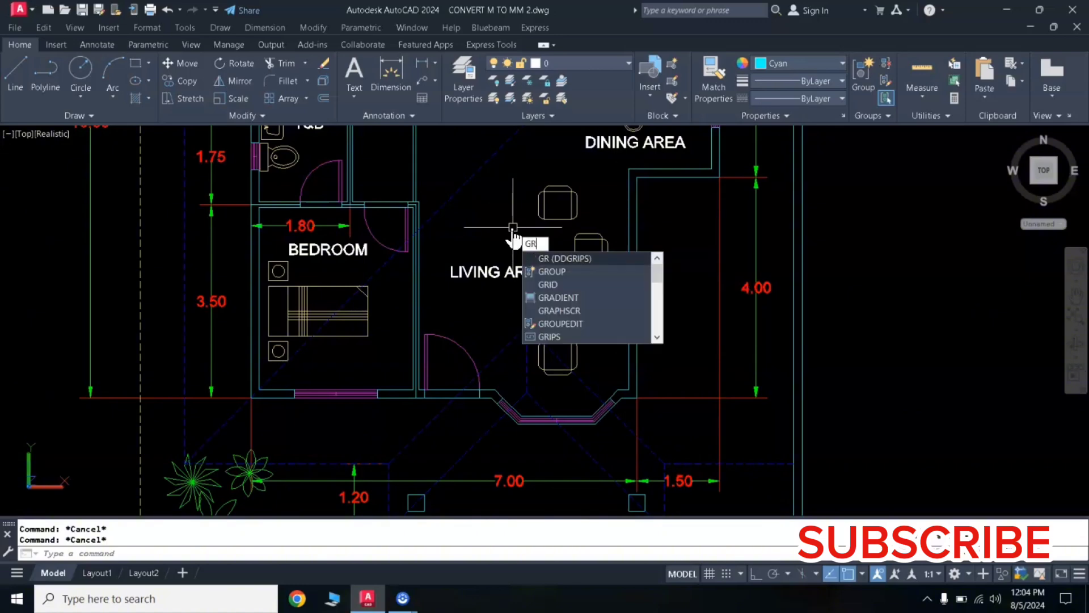
# Step: Group the living-area sofa and two chairs with a selection window
pyautogui.click(554, 275)
pyautogui.click(522, 175)
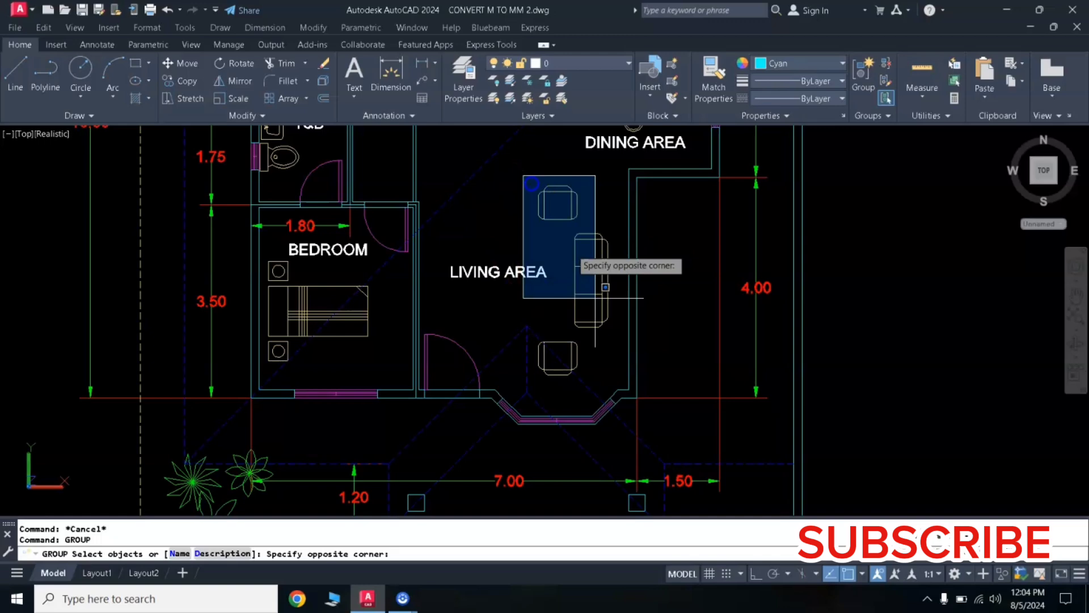
pyautogui.click(614, 374)
pyautogui.press('Return')
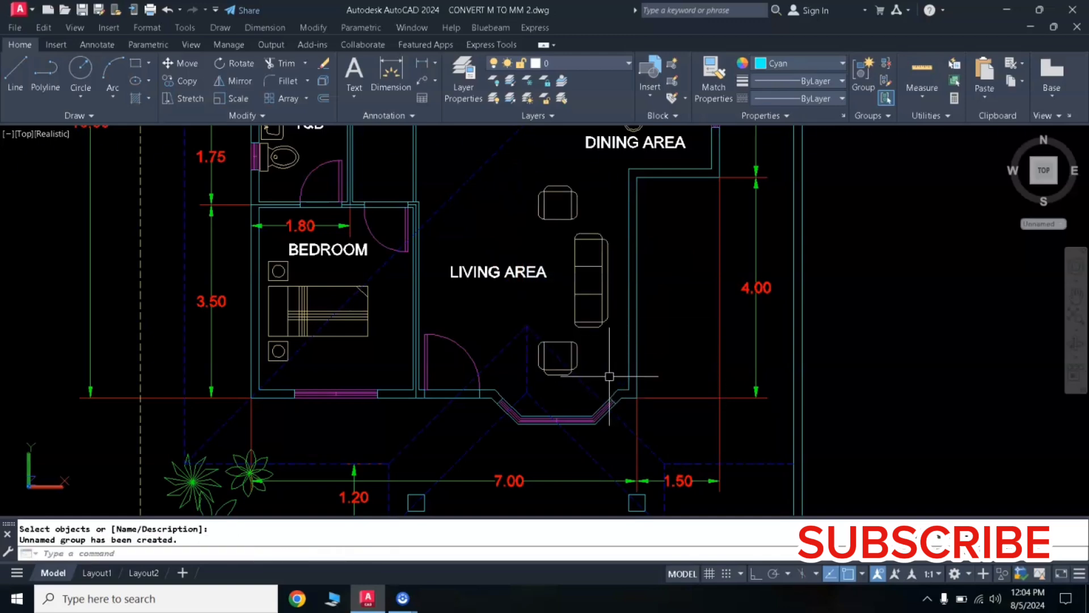
# Step: Move the furniture group to the right, outside the plan's walls
pyautogui.click(545, 216)
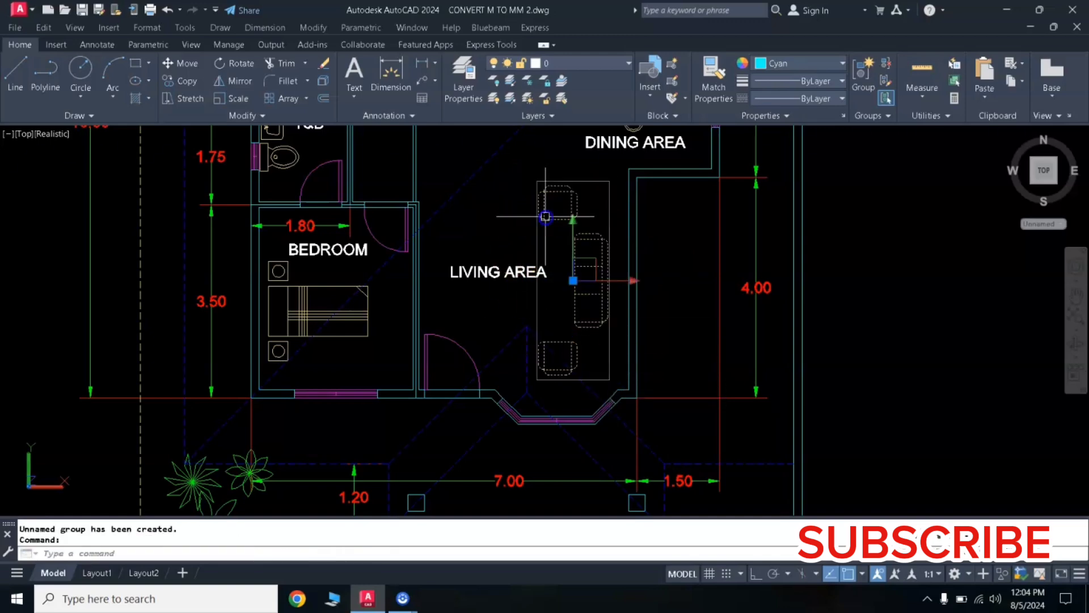
pyautogui.write('m')
pyautogui.press('Return')
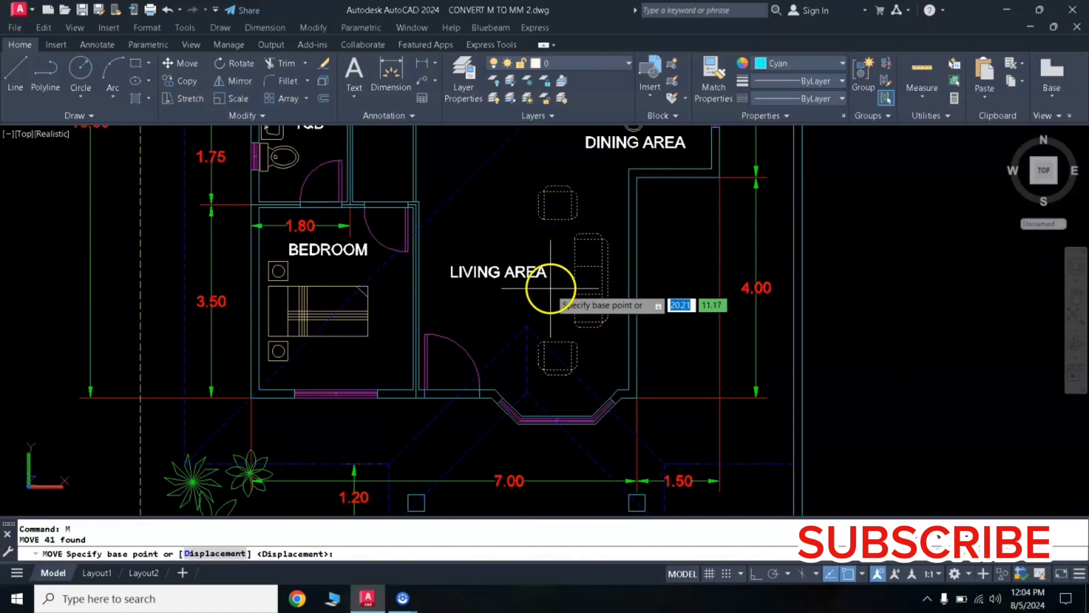
pyautogui.click(553, 287)
pyautogui.click(892, 308)
# Step: Recentre the view on the moved furniture and select the group again
pyautogui.scroll(-3, 849, 292)
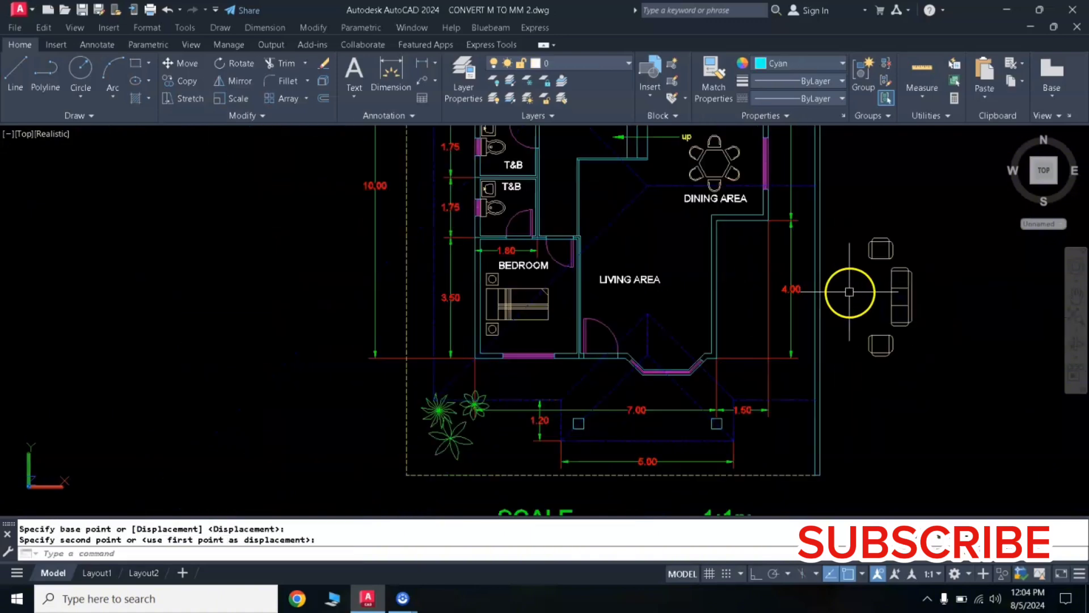
pyautogui.moveTo(869, 281); pyautogui.dragTo(641, 275, button='middle')
pyautogui.scroll(3, 638, 275)
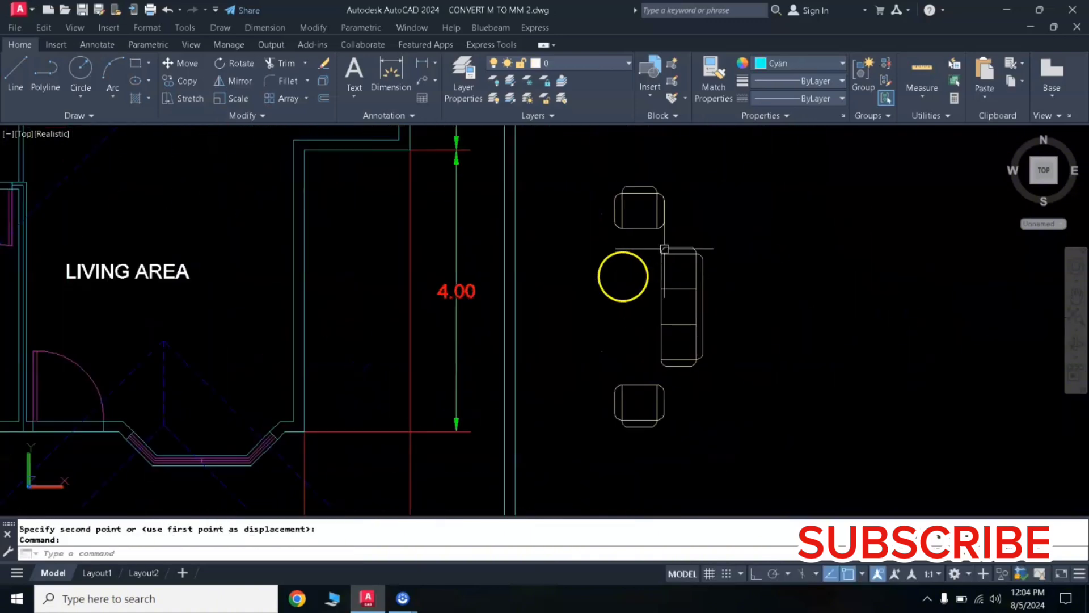
pyautogui.scroll(2, 664, 248)
pyautogui.scroll(-2, 705, 352)
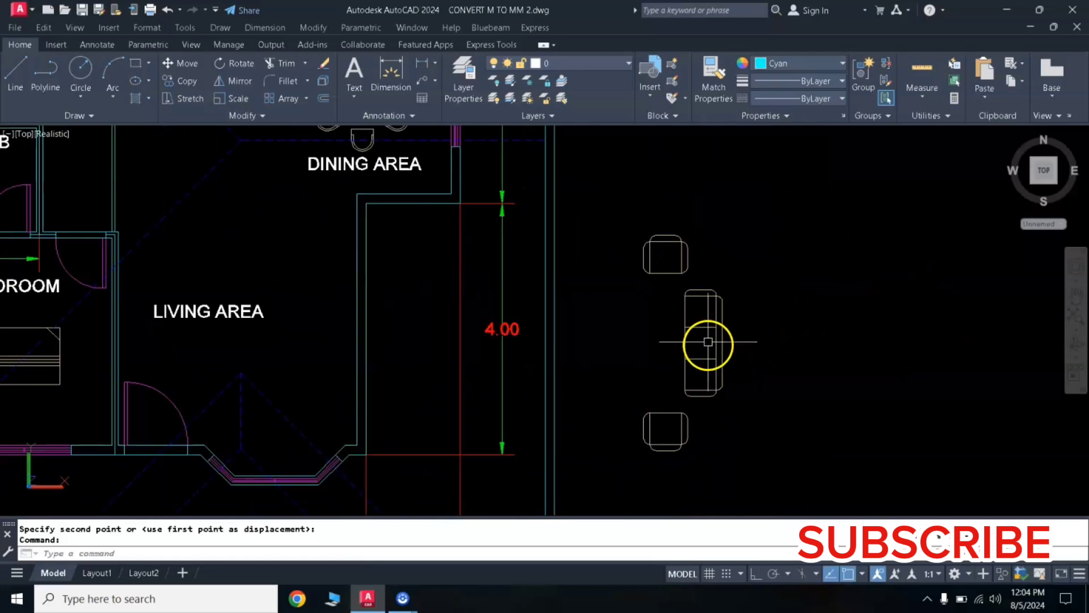
pyautogui.scroll(2, 705, 352)
pyautogui.scroll(-2, 647, 343)
pyautogui.click(654, 349)
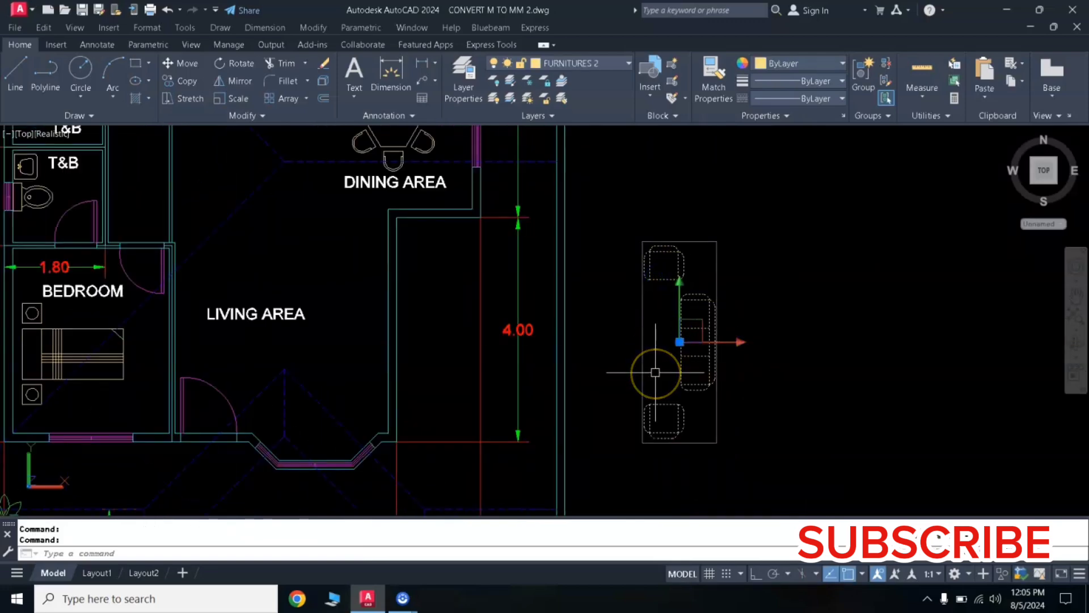
# Step: Ungroup the sofa-and-chairs furniture group
pyautogui.press('Escape')
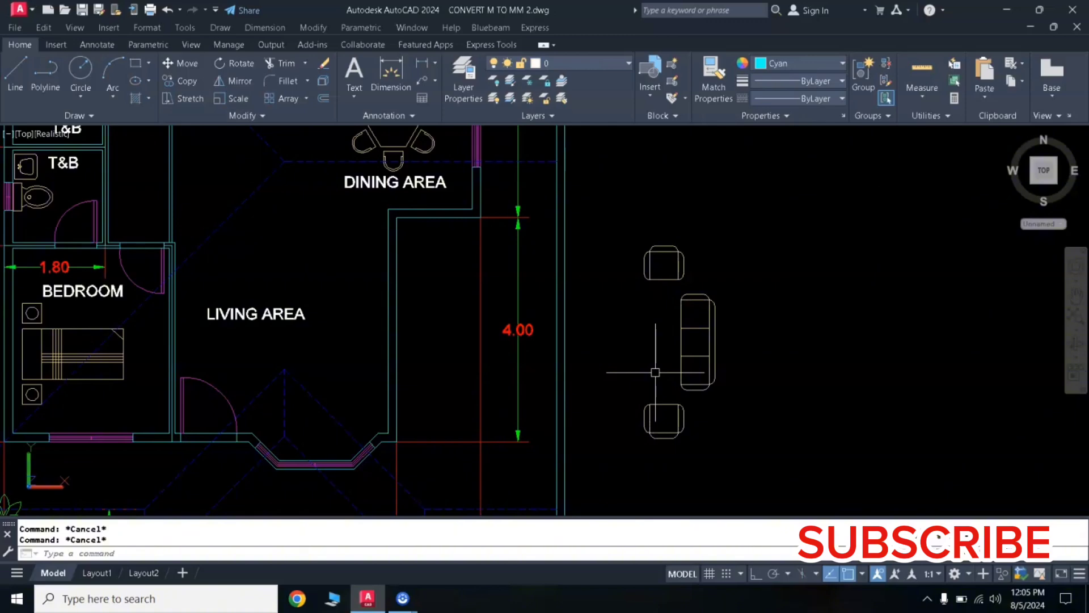
pyautogui.write('Un')
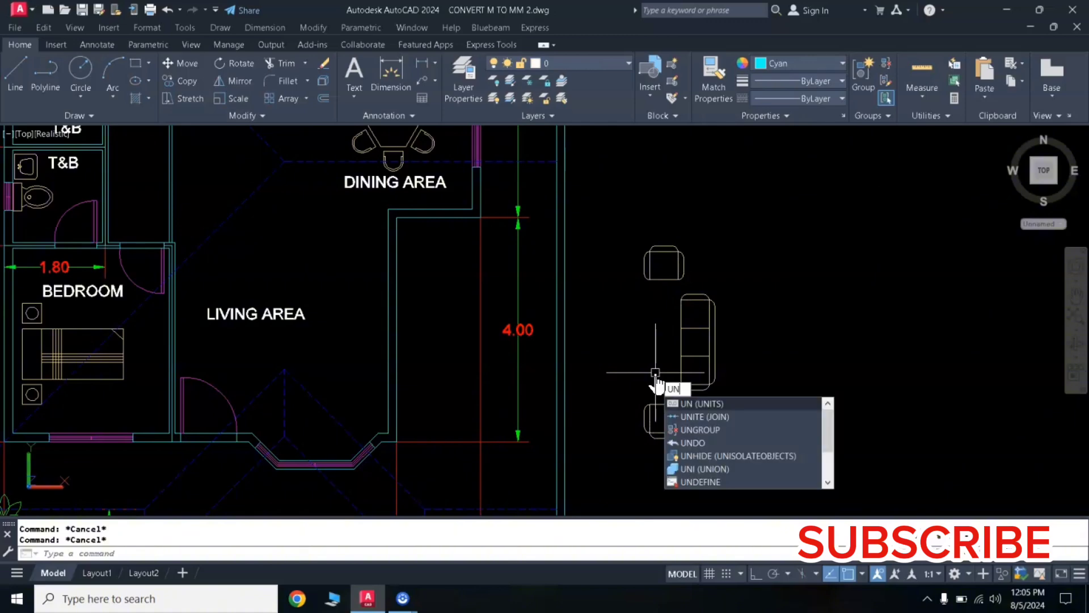
pyautogui.press('Down')
pyautogui.press('Down')
pyautogui.press('Return')
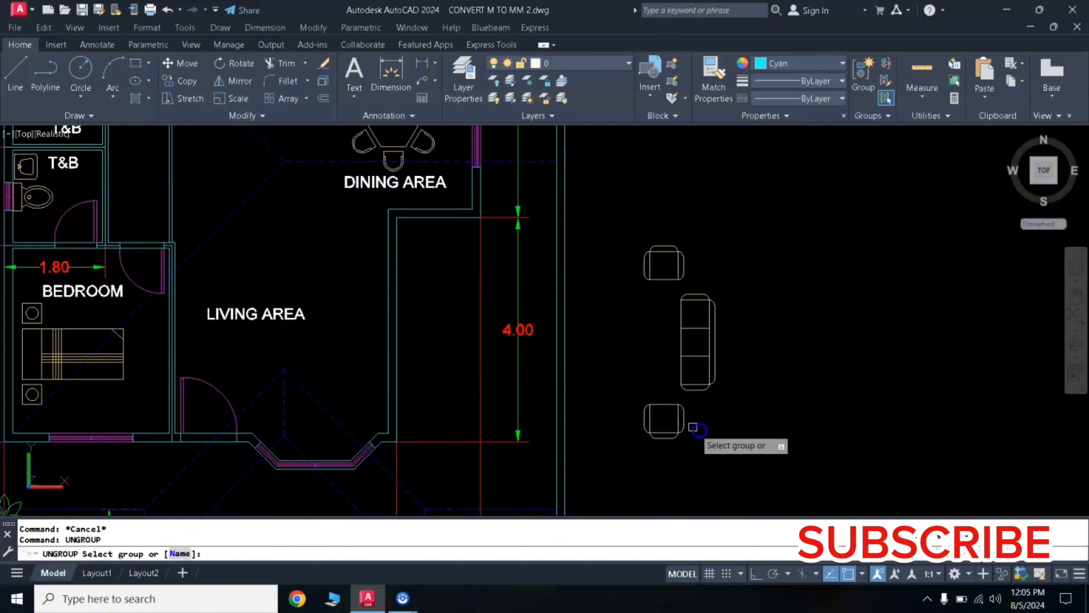
pyautogui.click(700, 369)
# Step: Window-select the top chair and move it to the right of the sofa
pyautogui.click(599, 237)
pyautogui.click(706, 278)
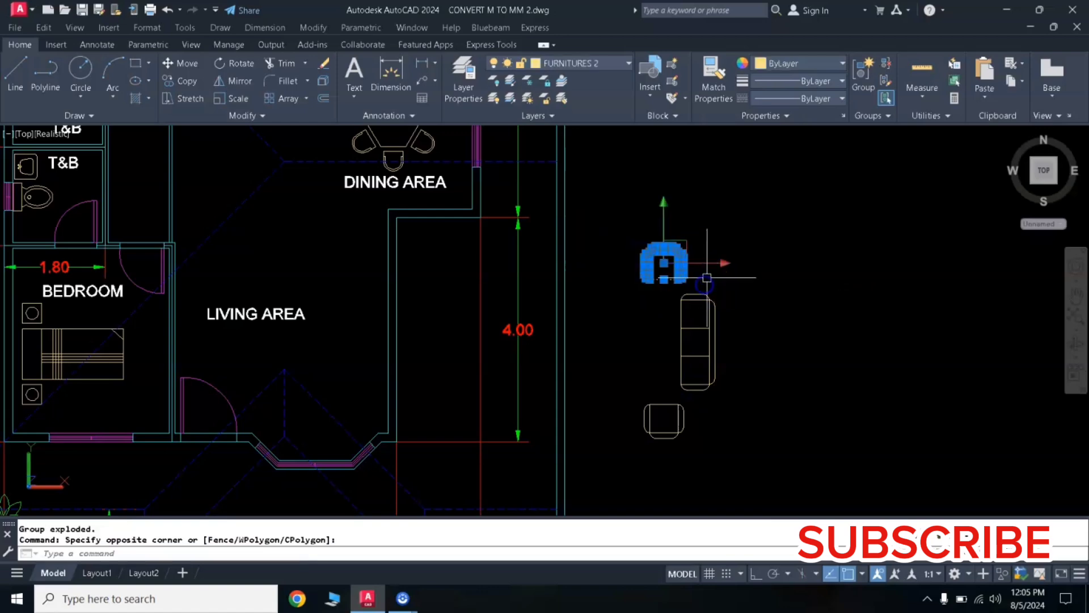
pyautogui.write('m')
pyautogui.press('Return')
pyautogui.click(680, 292)
pyautogui.click(766, 299)
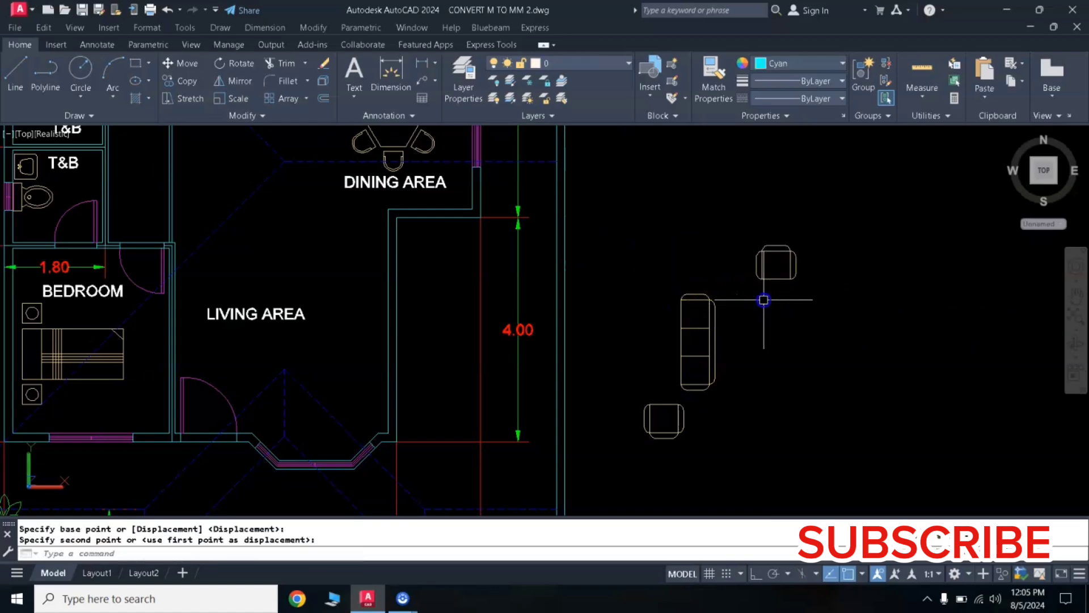
pyautogui.scroll(2, 651, 309)
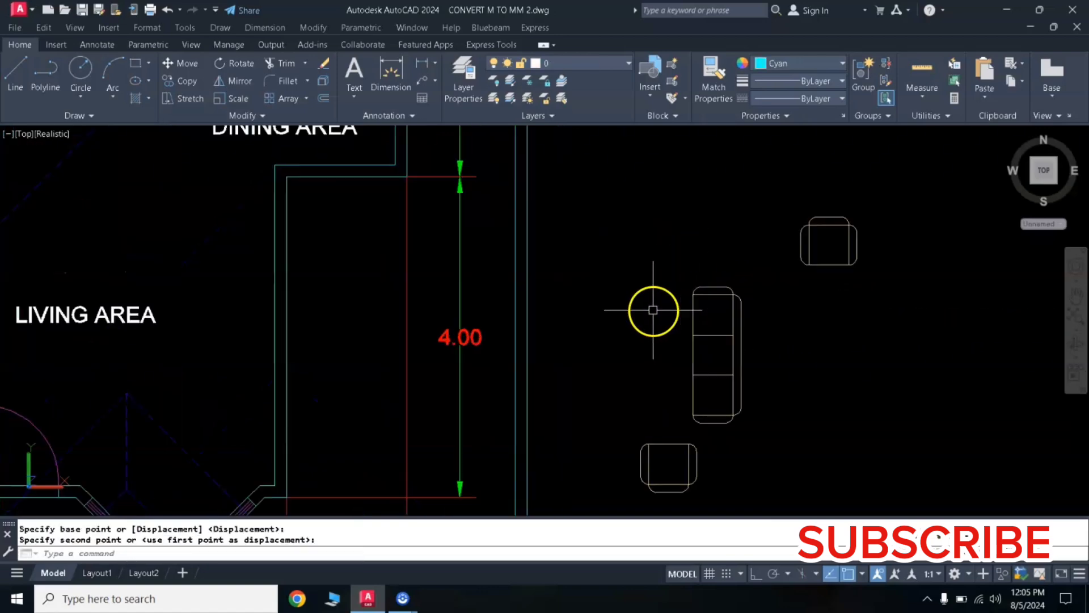
pyautogui.scroll(-3, 652, 309)
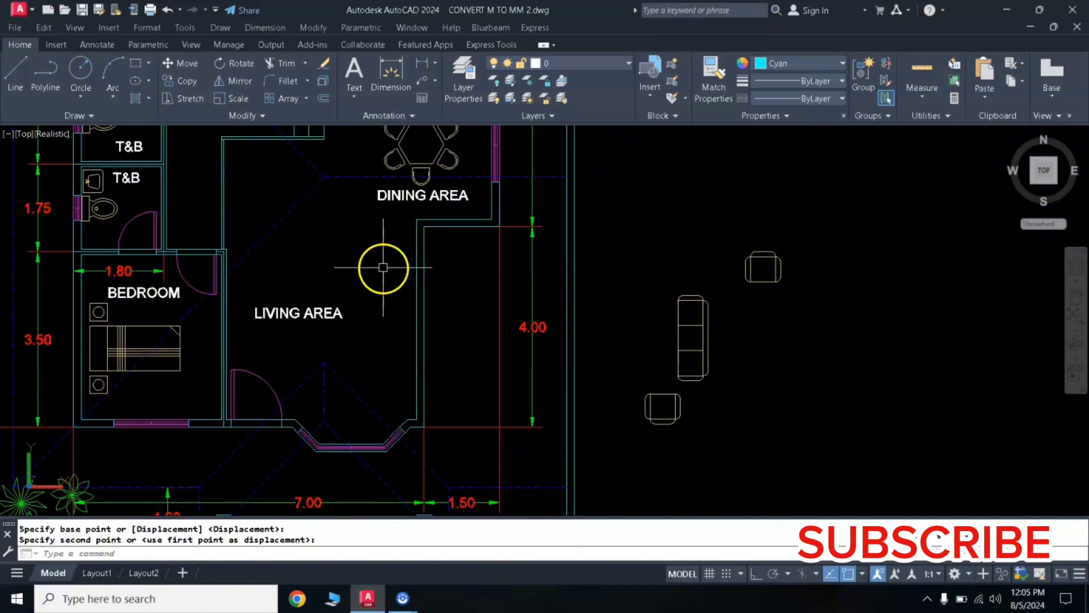
# Step: Undo the chair move and the earlier furniture group move
pyautogui.press('Escape')
pyautogui.write('u')
pyautogui.press('Return')
pyautogui.scroll(-3, 383, 268)
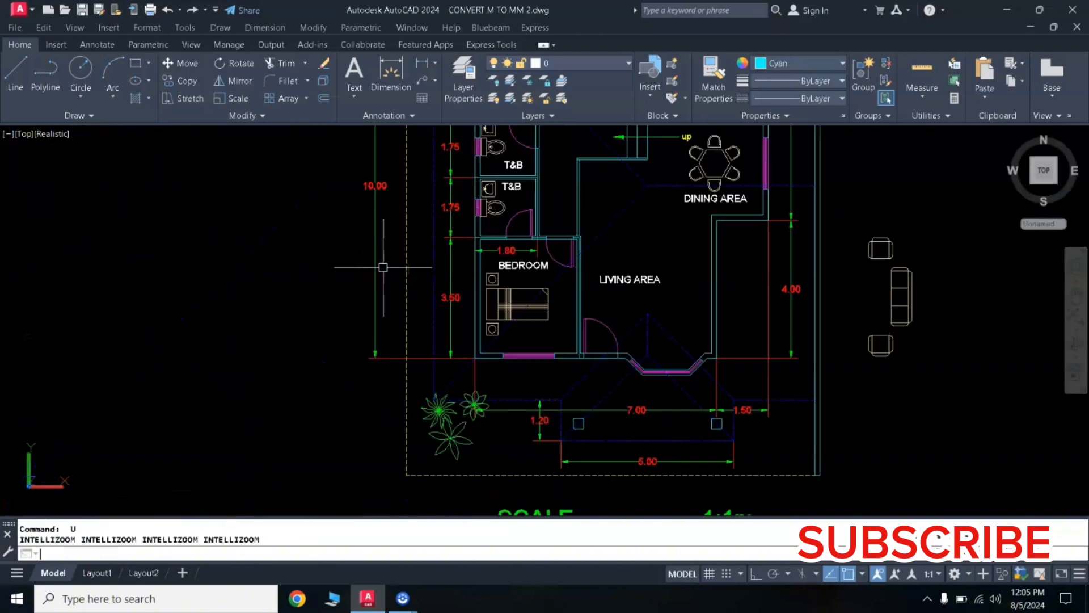
pyautogui.scroll(2, 397, 261)
pyautogui.write('u')
pyautogui.press('Return')
# Step: Draw an open irregular line outline in the empty space right of the plan
pyautogui.moveTo(511, 249); pyautogui.dragTo(392, 287, button='middle')
pyautogui.moveTo(644, 282)
pyautogui.mouseDown(button='middle')
pyautogui.moveTo(573, 282)
pyautogui.moveTo(611, 266)
pyautogui.mouseUp(button='middle')
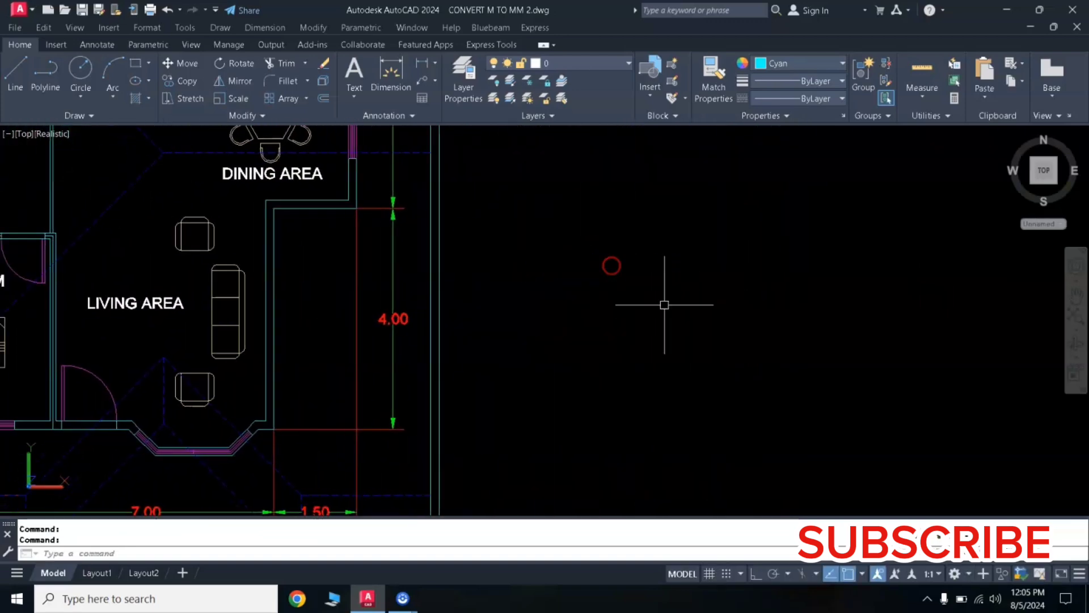
pyautogui.write('l')
pyautogui.press('Return')
pyautogui.click(590, 355)
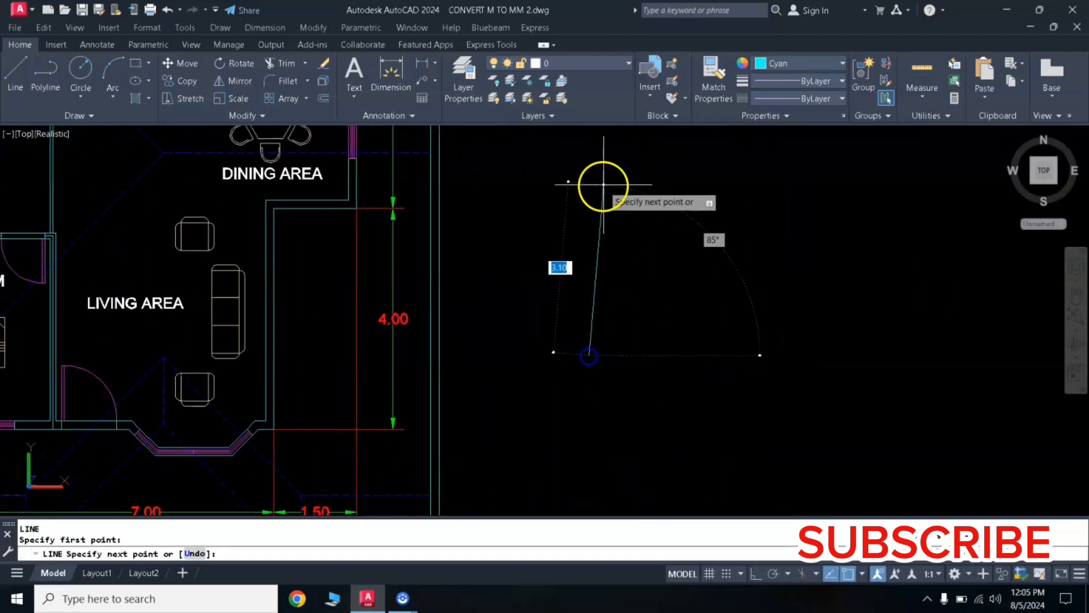
pyautogui.click(603, 184)
pyautogui.click(747, 209)
pyautogui.click(755, 294)
pyautogui.click(821, 328)
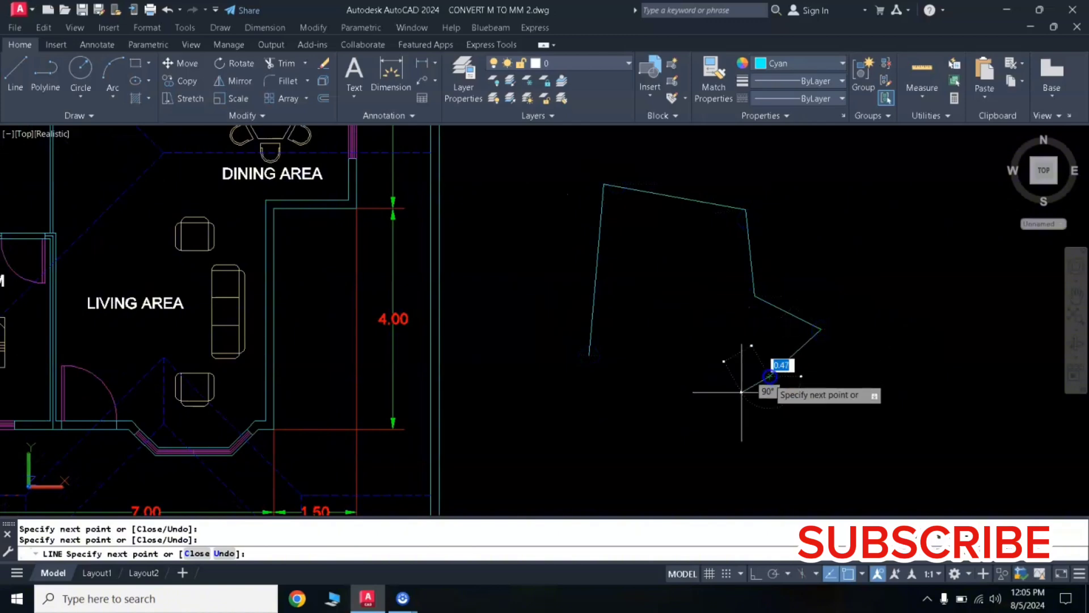
pyautogui.click(667, 406)
pyautogui.click(616, 449)
pyautogui.press('Return')
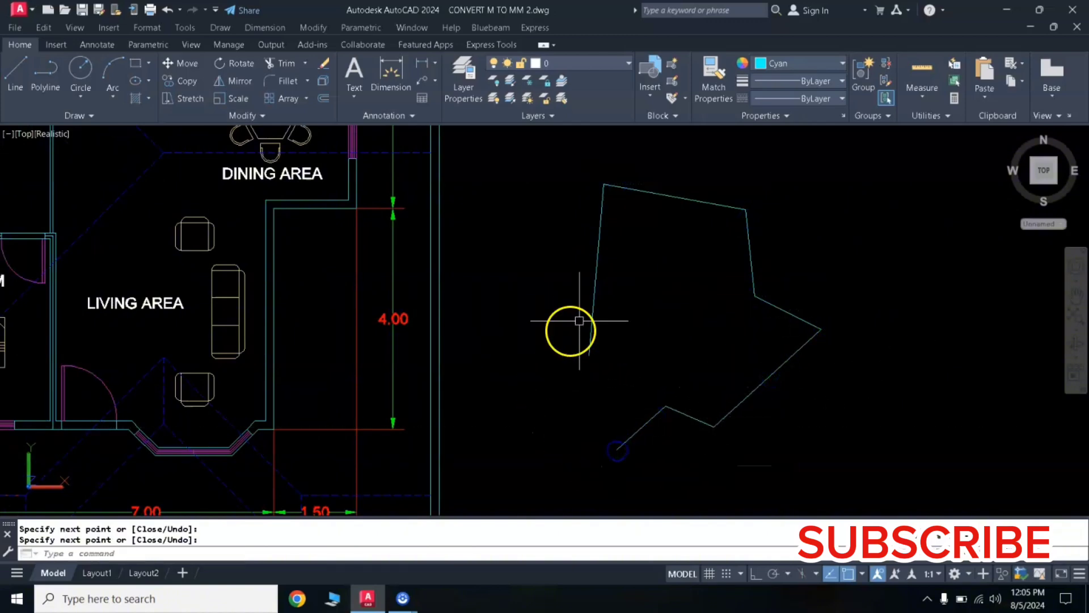
# Step: Select several outline segments to inspect them, then clear the selection
pyautogui.click(594, 261)
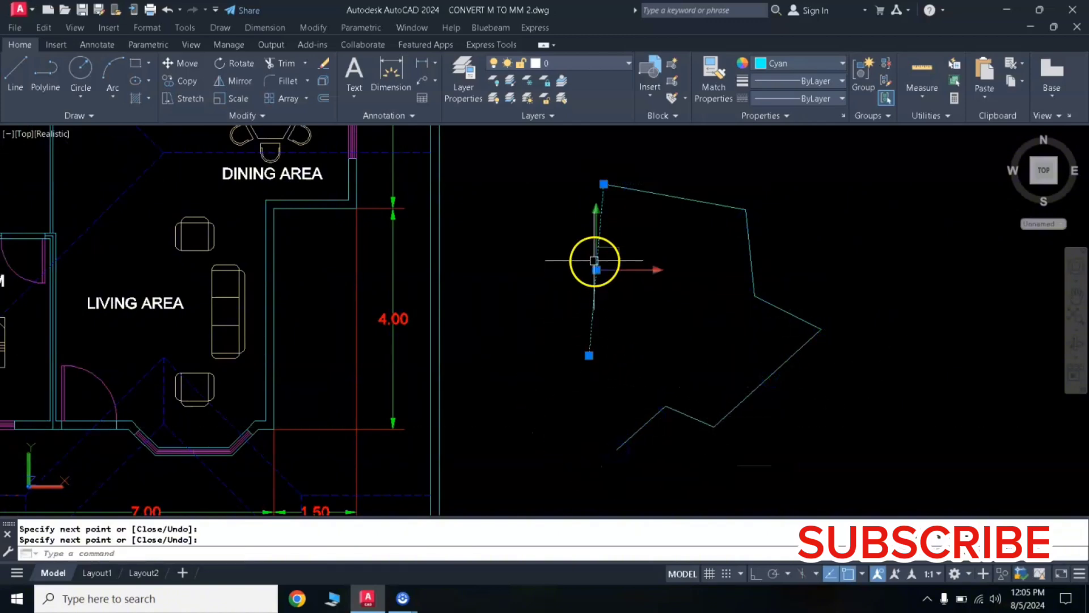
pyautogui.click(672, 194)
pyautogui.click(748, 254)
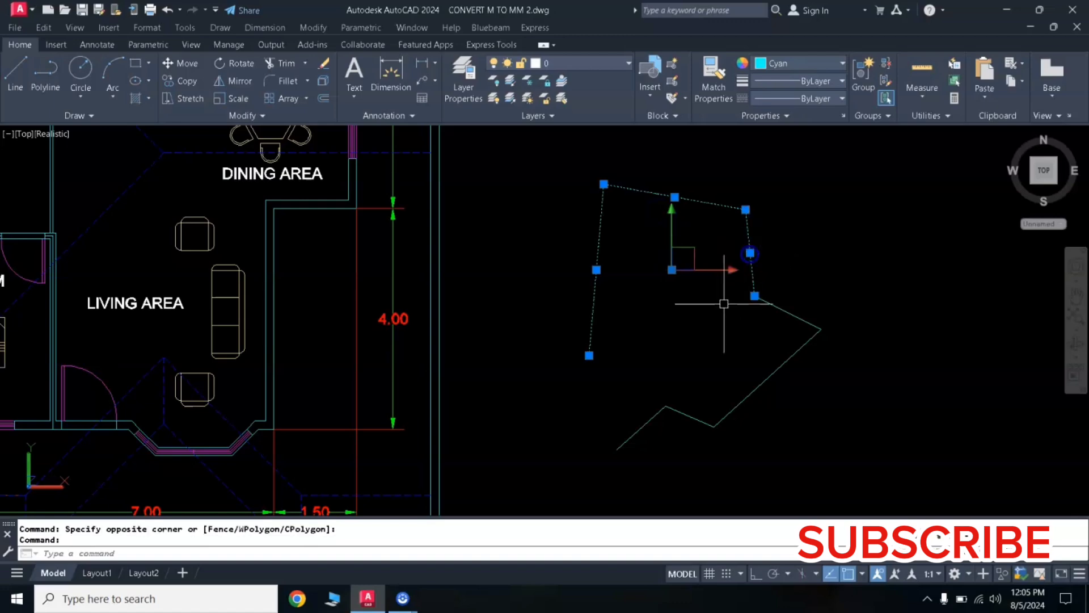
pyautogui.click(781, 309)
pyautogui.click(771, 375)
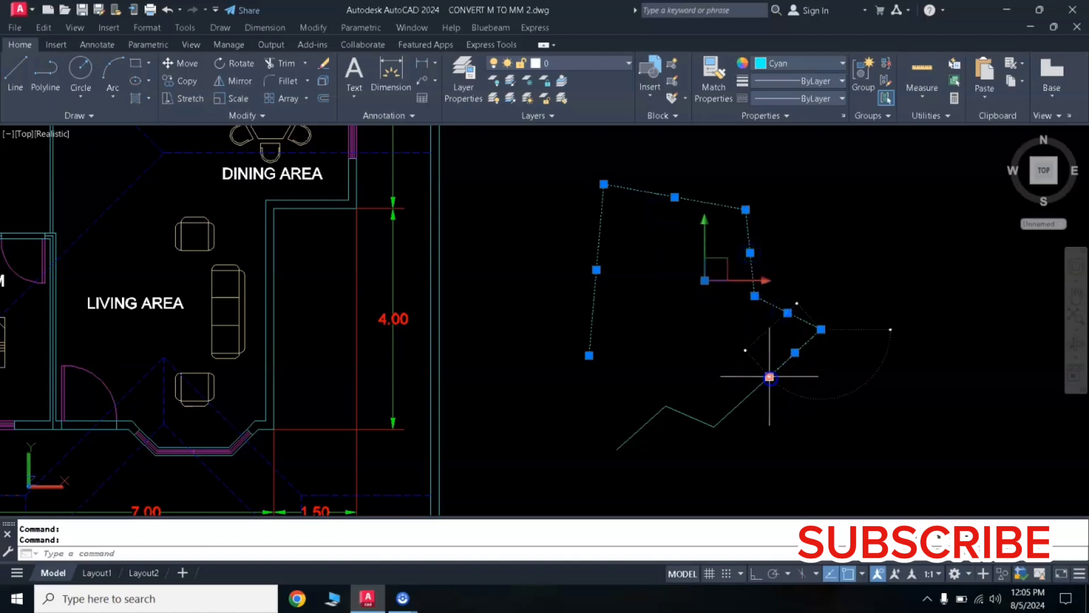
pyautogui.press('Escape')
pyautogui.press('Escape')
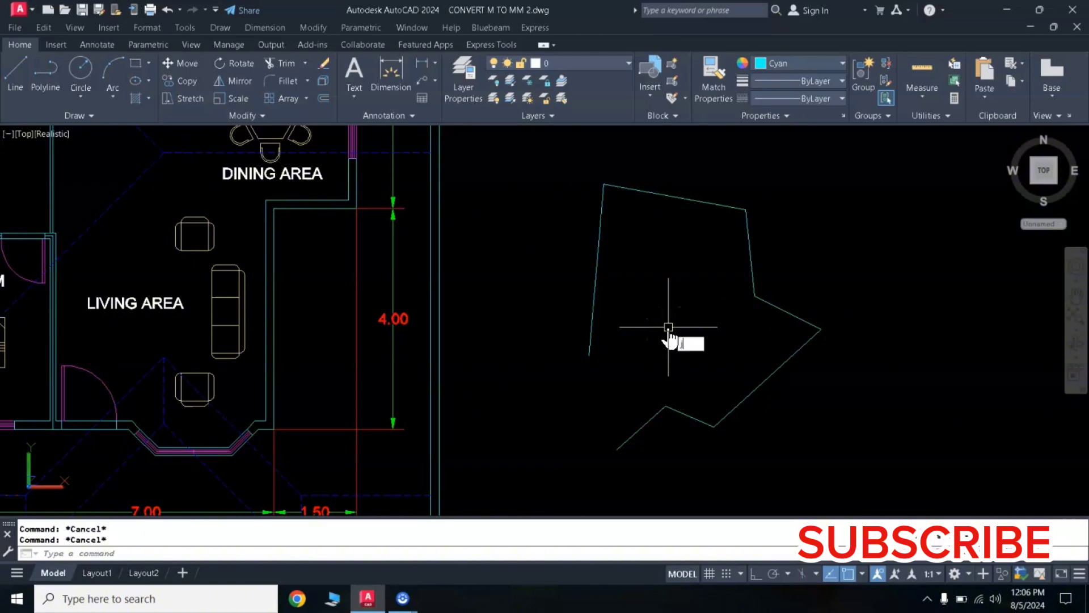
pyautogui.write('j')
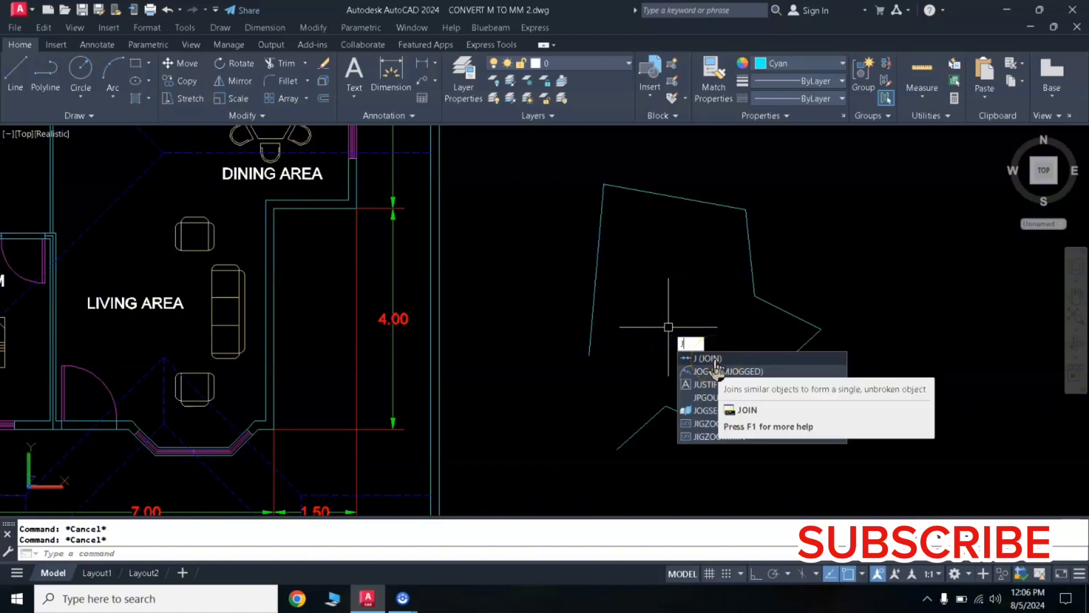
# Step: Join the eight outline segments into one polyline and check the result
pyautogui.press('Return')
pyautogui.click(519, 171)
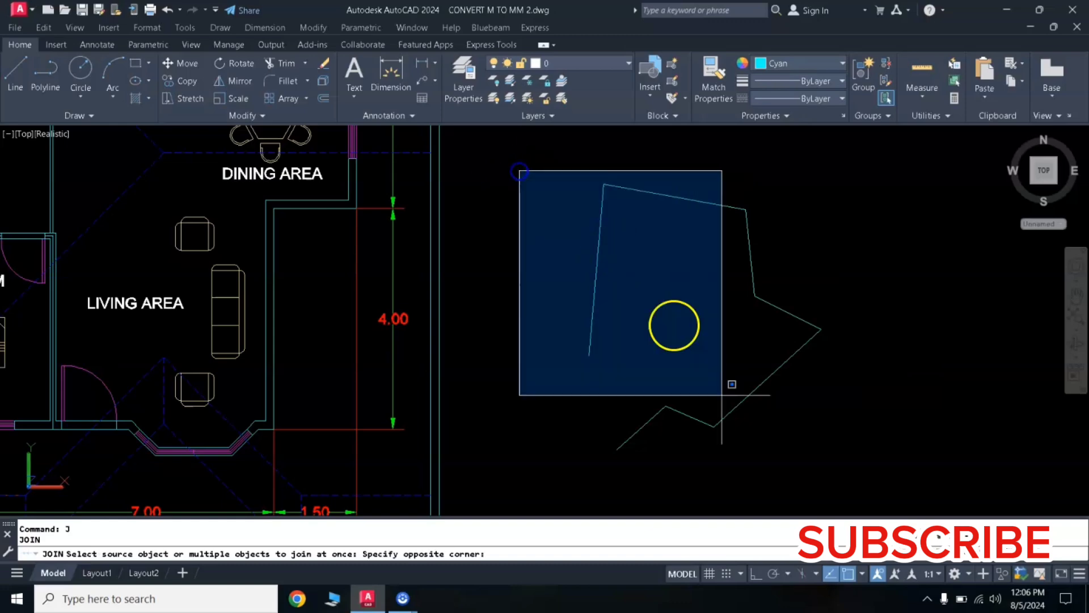
pyautogui.click(841, 495)
pyautogui.press('Return')
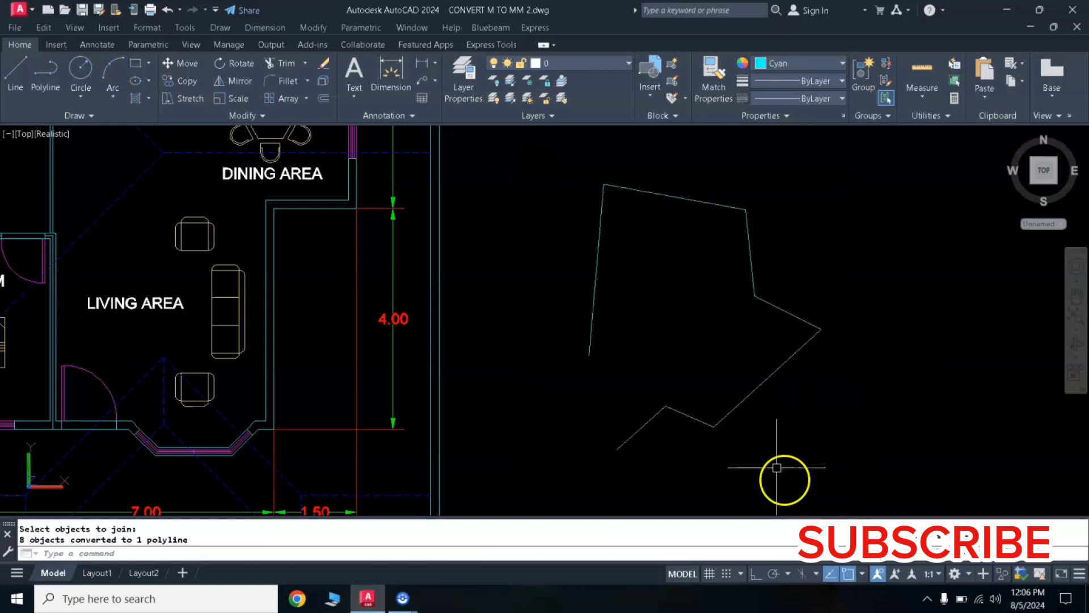
pyautogui.click(760, 388)
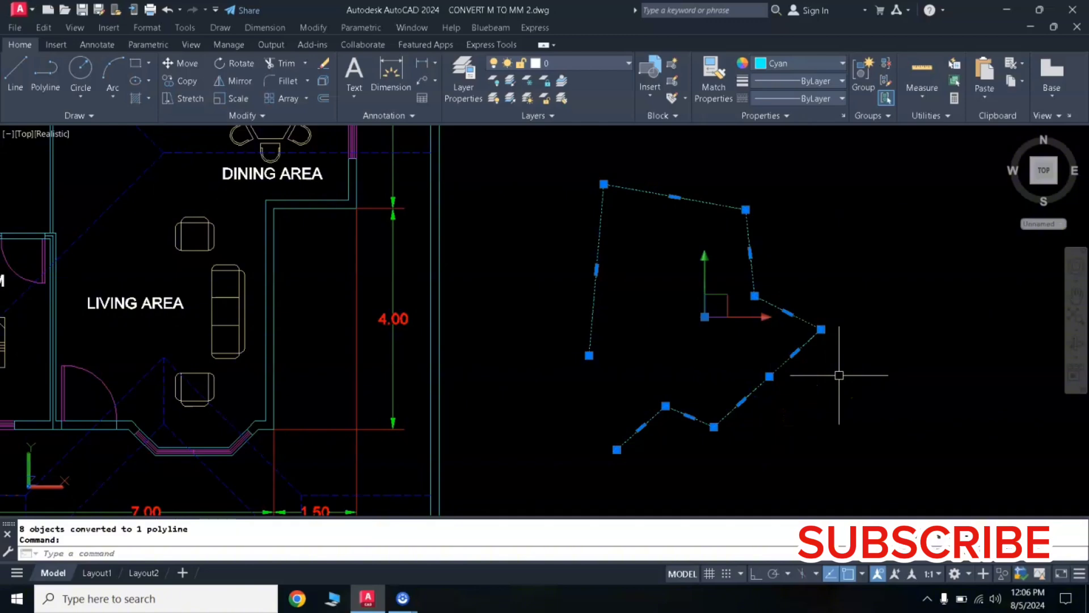
pyautogui.press('Escape')
pyautogui.write('X')
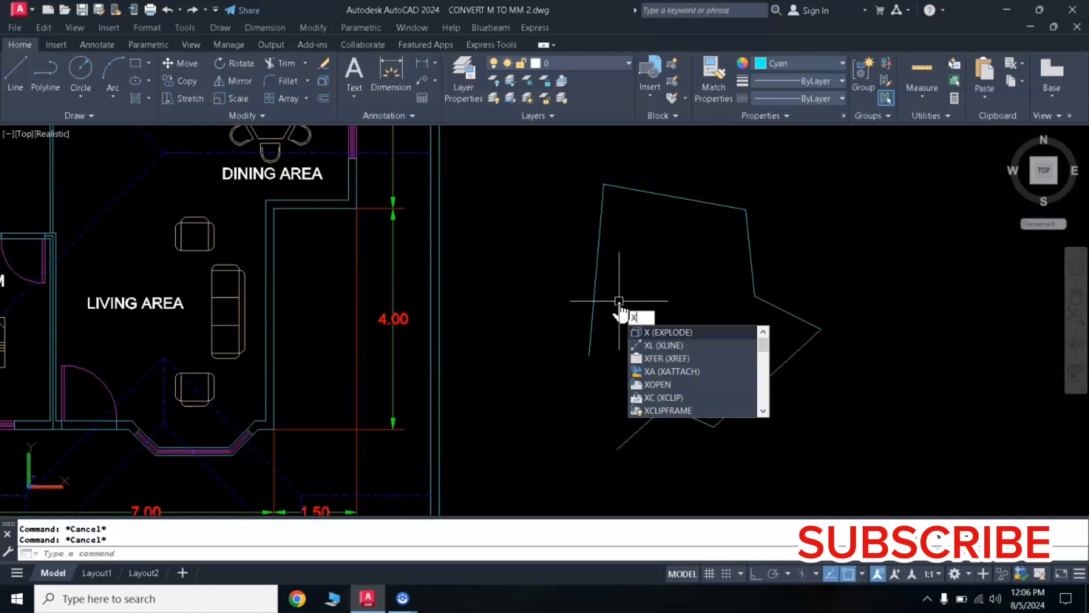
# Step: Explode the polyline, move its left segment leftward, then undo that move
pyautogui.press('Return')
pyautogui.click(596, 273)
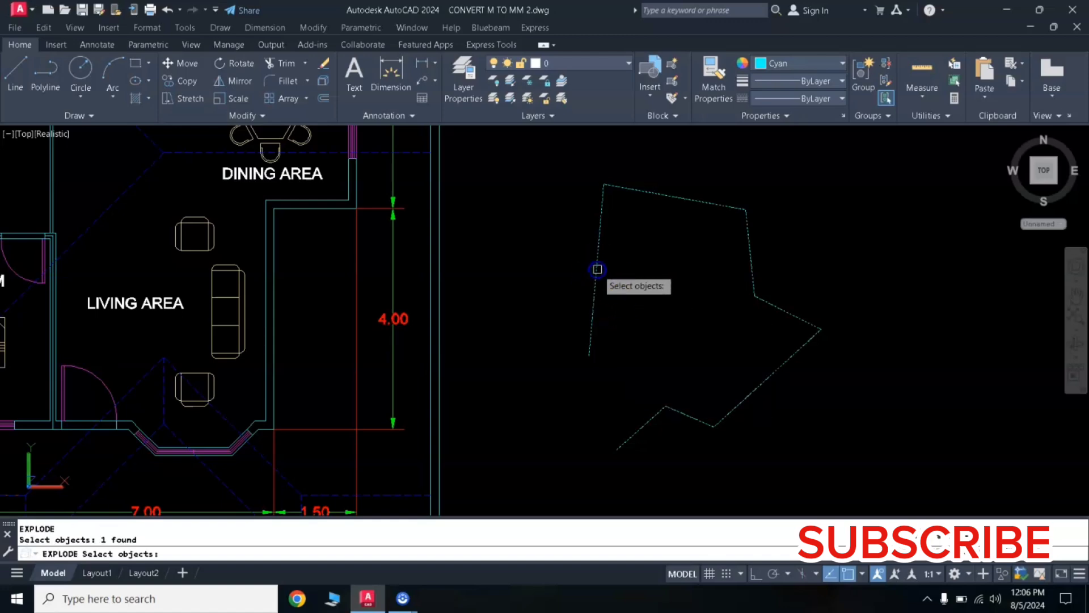
pyautogui.press('Return')
pyautogui.click(598, 281)
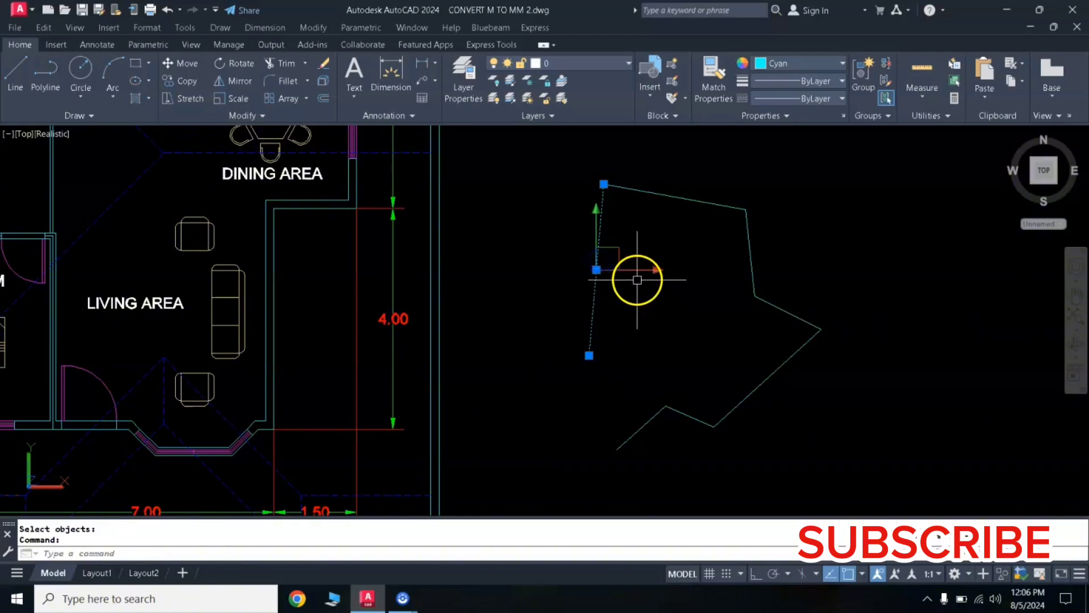
pyautogui.write('m')
pyautogui.press('Return')
pyautogui.click(624, 277)
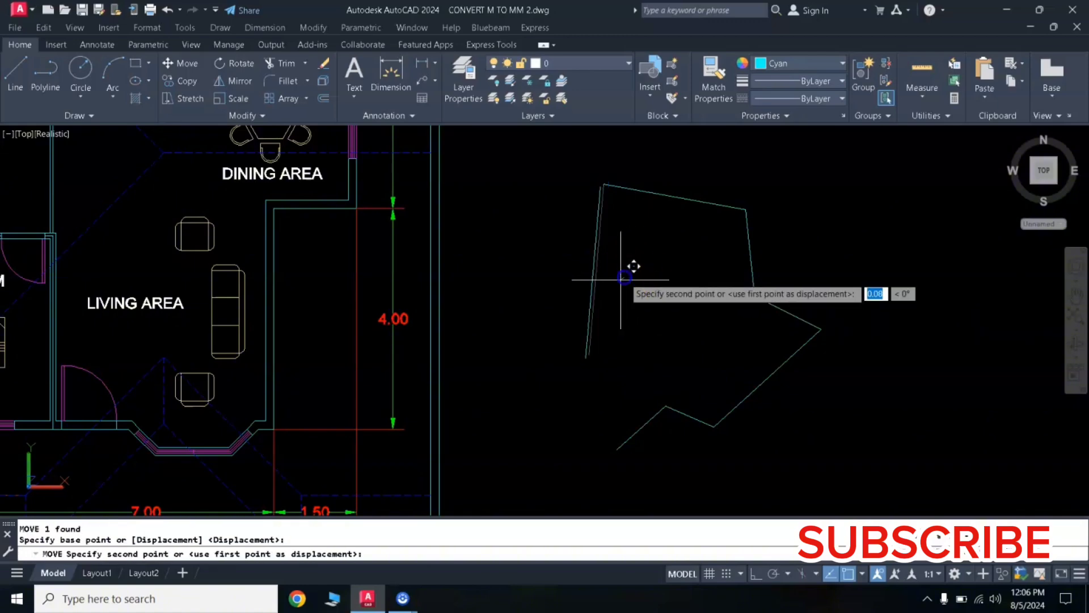
pyautogui.click(559, 320)
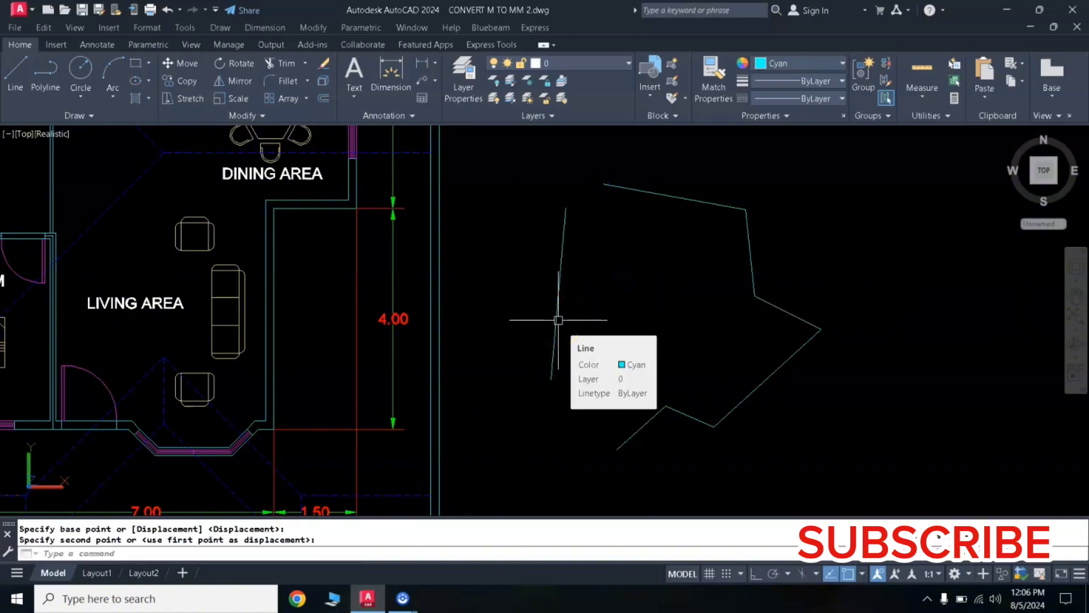
pyautogui.write('u')
pyautogui.press('Return')
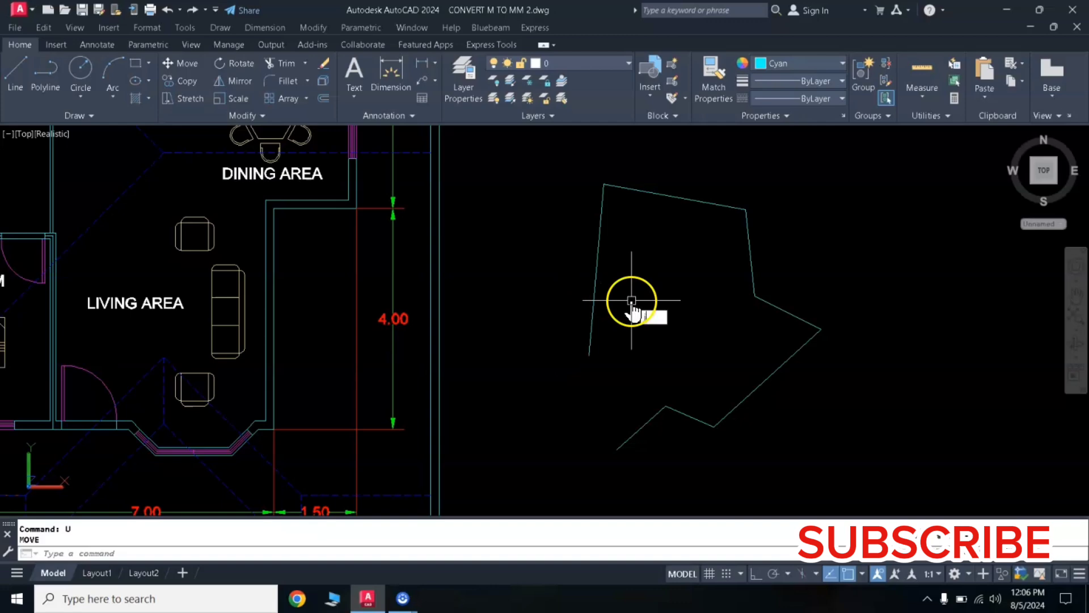
# Step: Rejoin the eight line segments into a single polyline and confirm it
pyautogui.write('j')
pyautogui.press('Return')
pyautogui.click(525, 157)
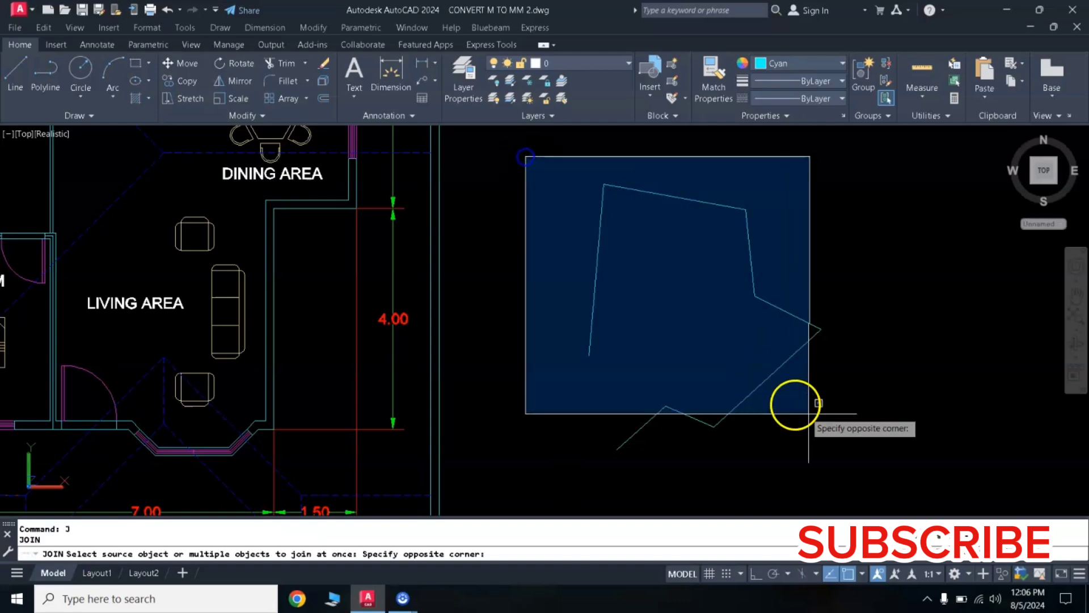
pyautogui.click(840, 473)
pyautogui.press('Return')
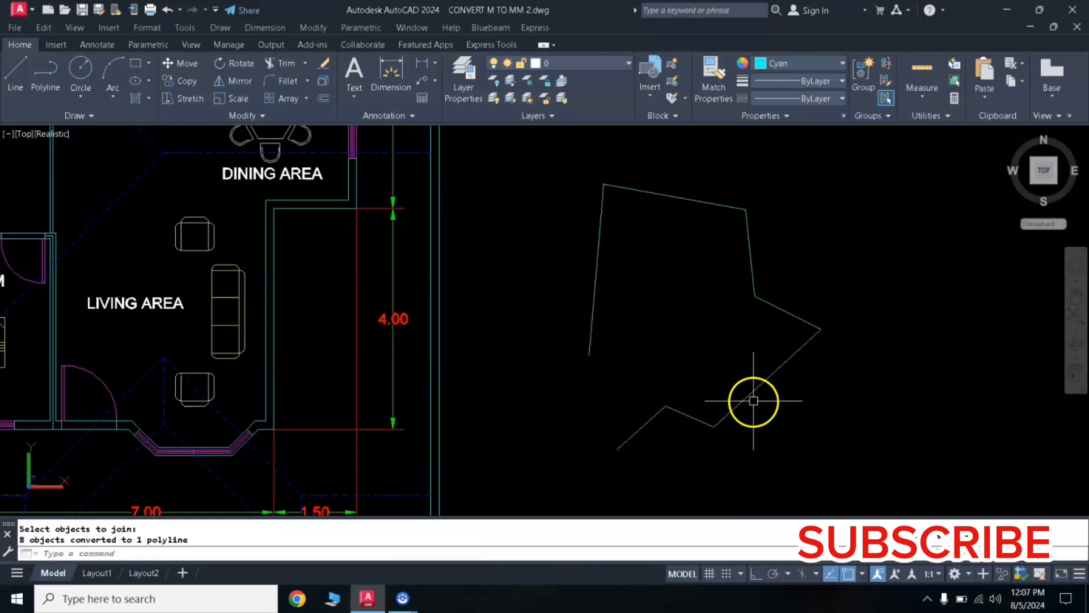
pyautogui.click(753, 400)
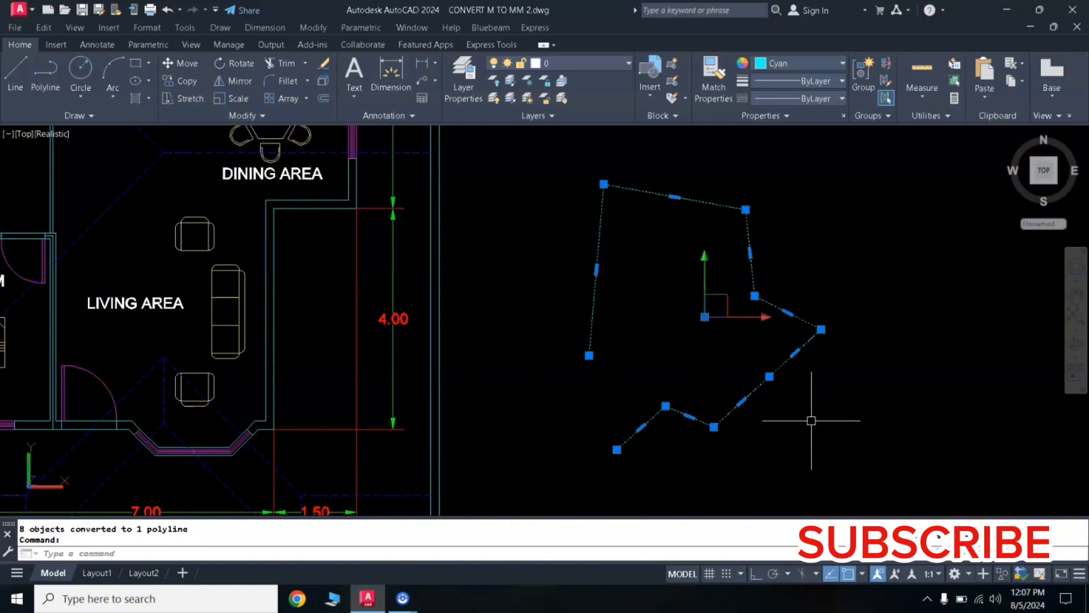
pyautogui.press('Escape')
# Step: Draw an open five-point line shape to the right of the polyline outline
pyautogui.scroll(-2, 805, 397)
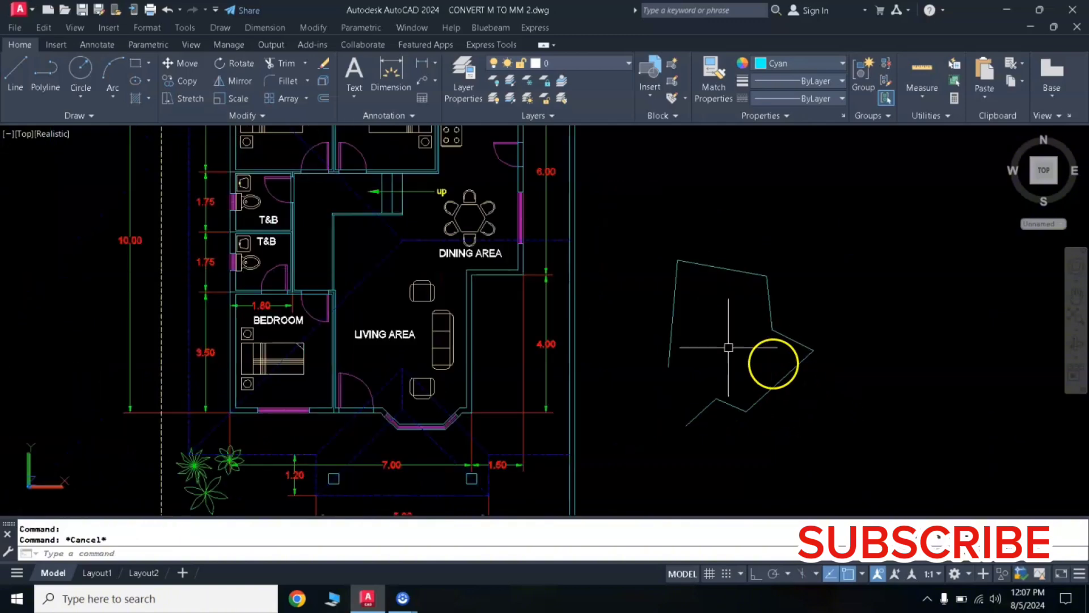
pyautogui.scroll(-2, 688, 326)
pyautogui.scroll(2, 768, 365)
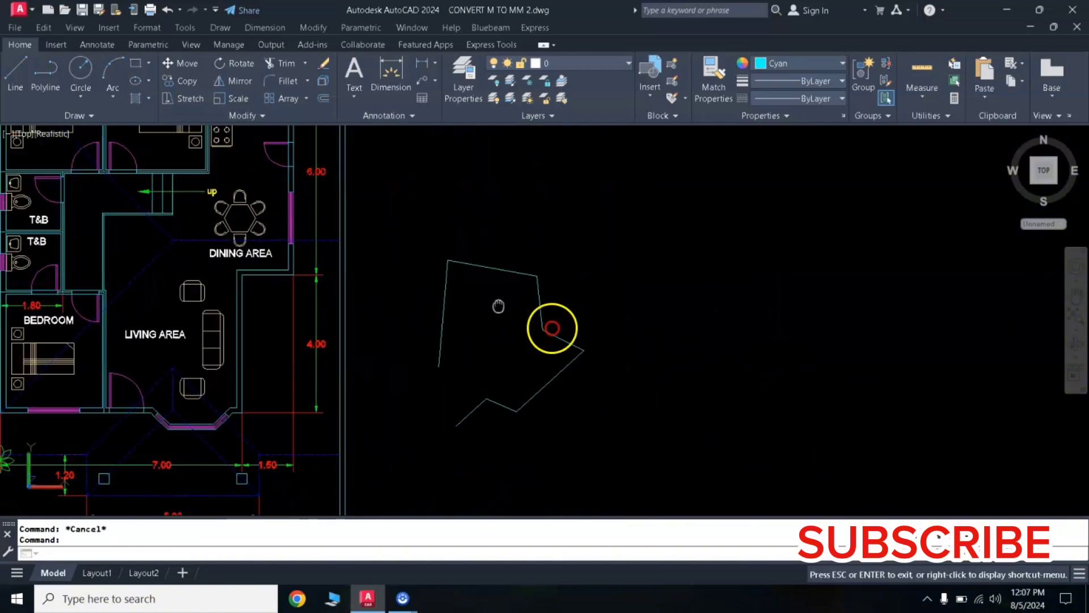
pyautogui.moveTo(554, 321); pyautogui.dragTo(487, 278, button='middle')
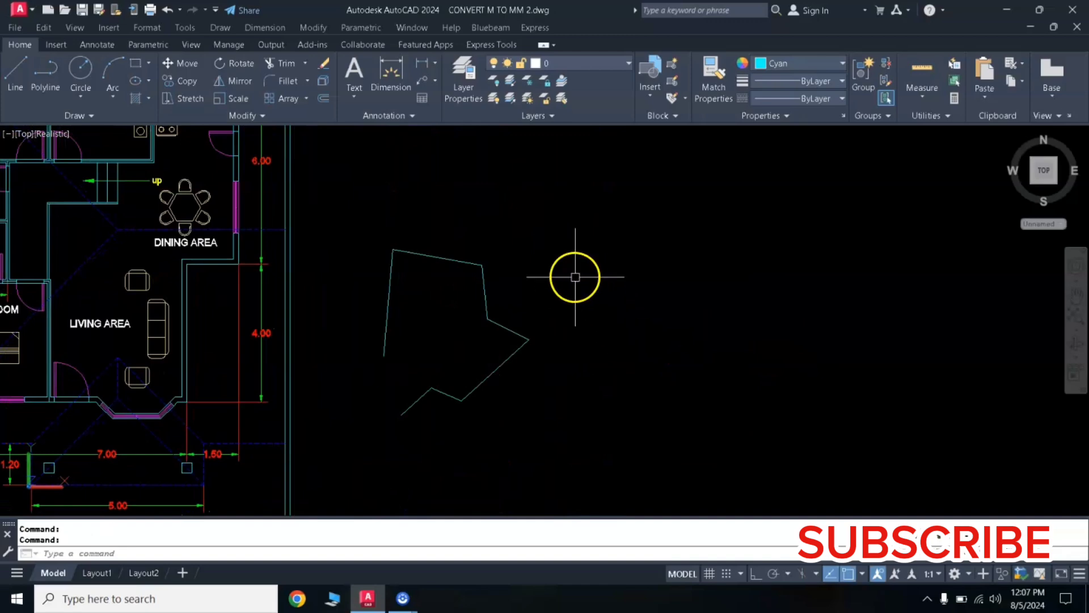
pyautogui.scroll(2, 674, 286)
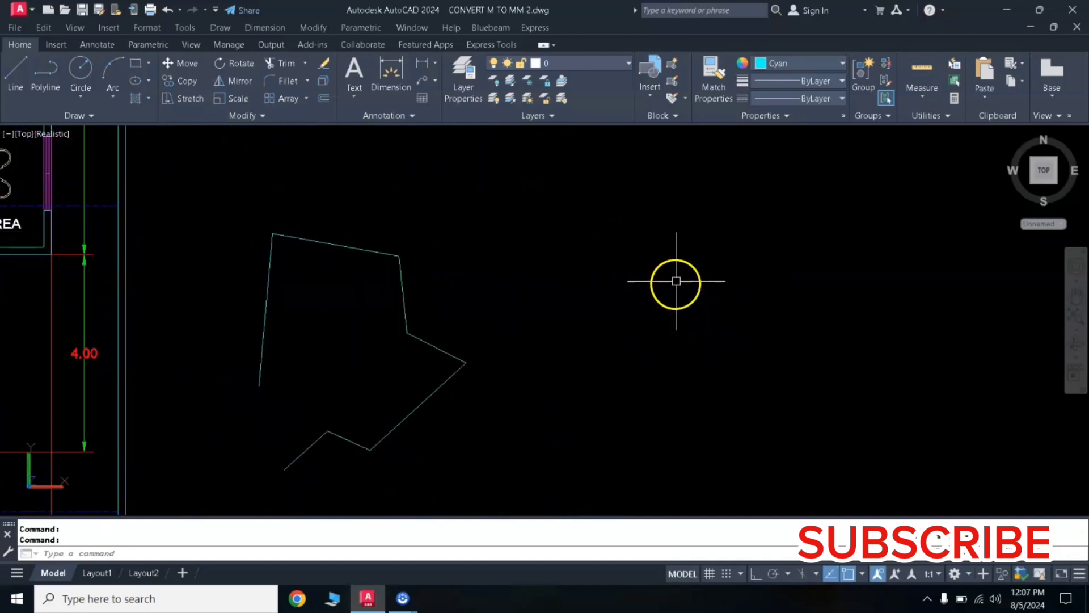
pyautogui.moveTo(675, 284); pyautogui.dragTo(574, 285, button='middle')
pyautogui.write('l')
pyautogui.press('Return')
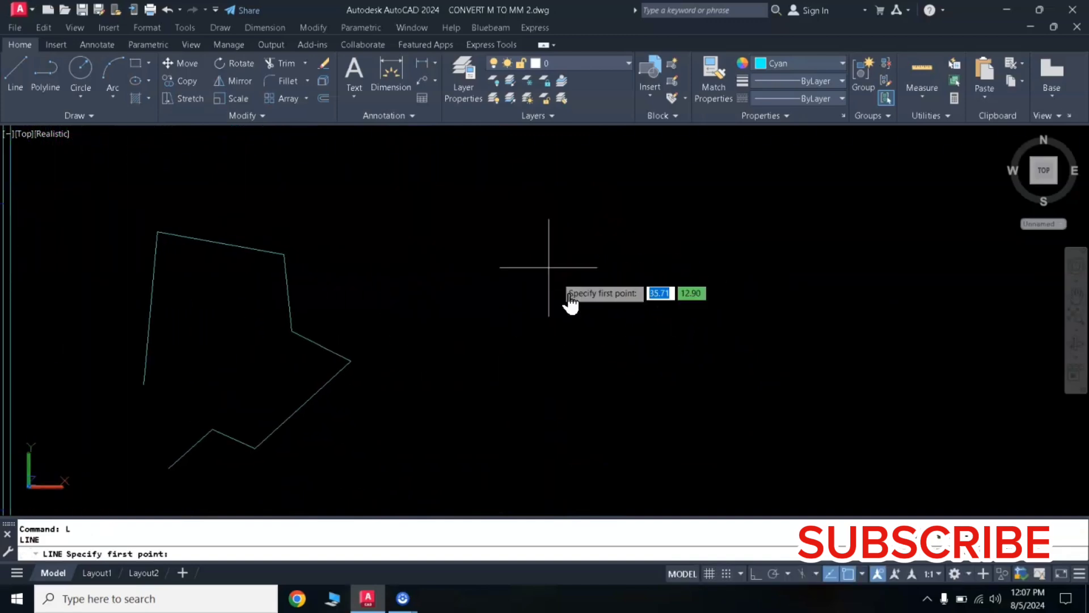
pyautogui.click(446, 211)
pyautogui.click(486, 407)
pyautogui.click(603, 451)
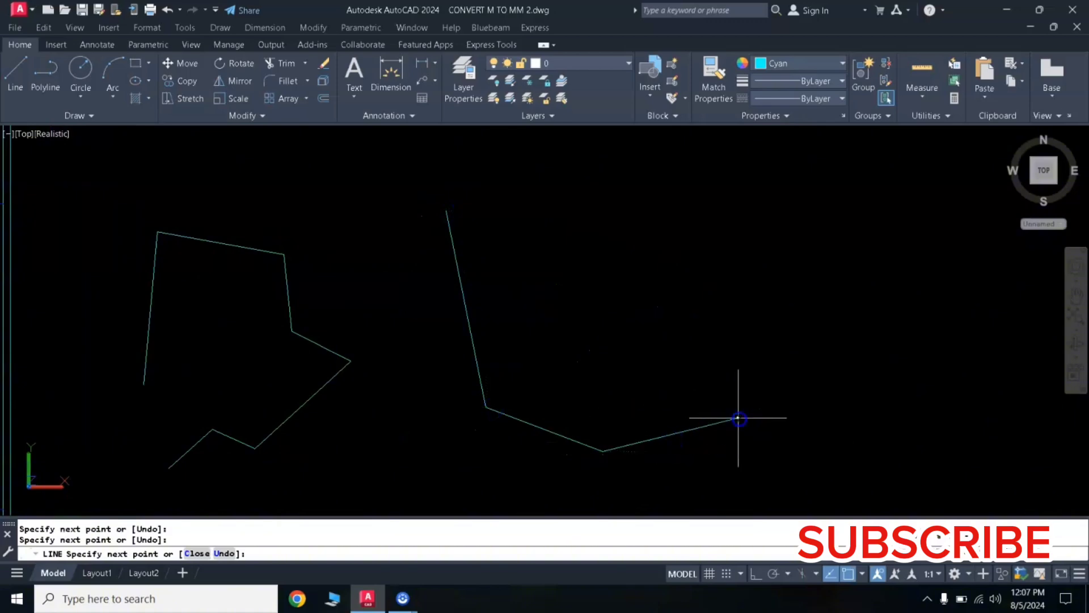
pyautogui.click(738, 418)
pyautogui.click(744, 347)
pyautogui.press('Return')
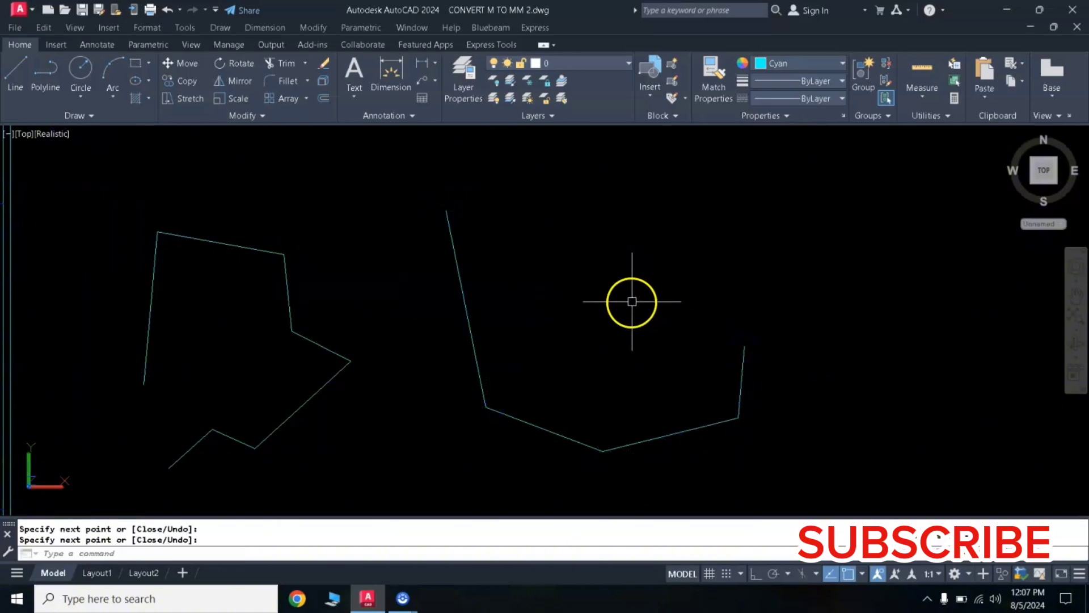
# Step: Close the shape with an arc from the left line's top plus tangent arcs
pyautogui.press('Return')
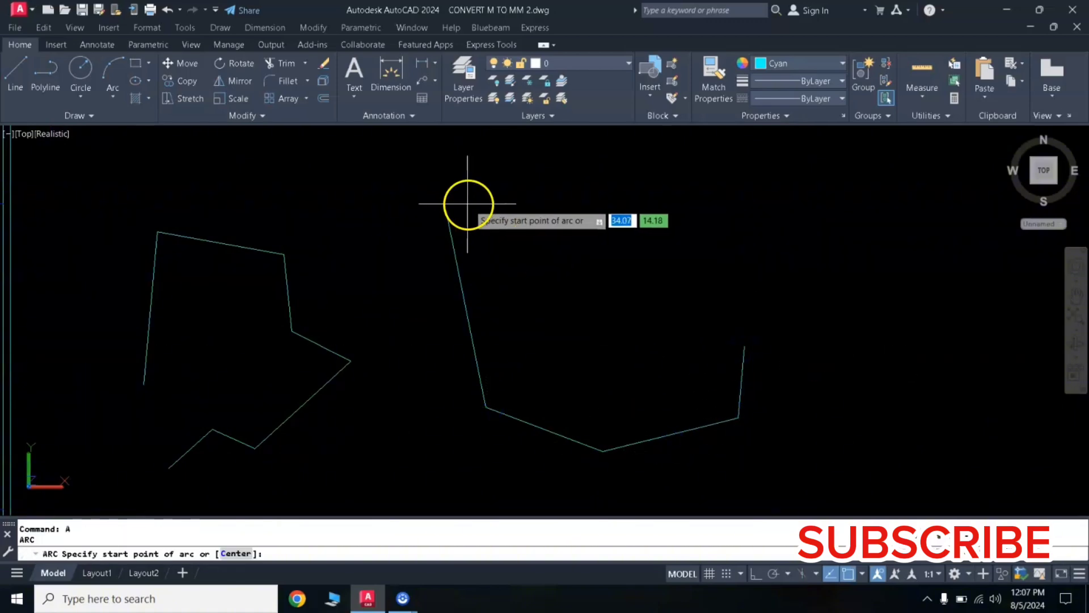
pyautogui.click(446, 211)
pyautogui.click(545, 177)
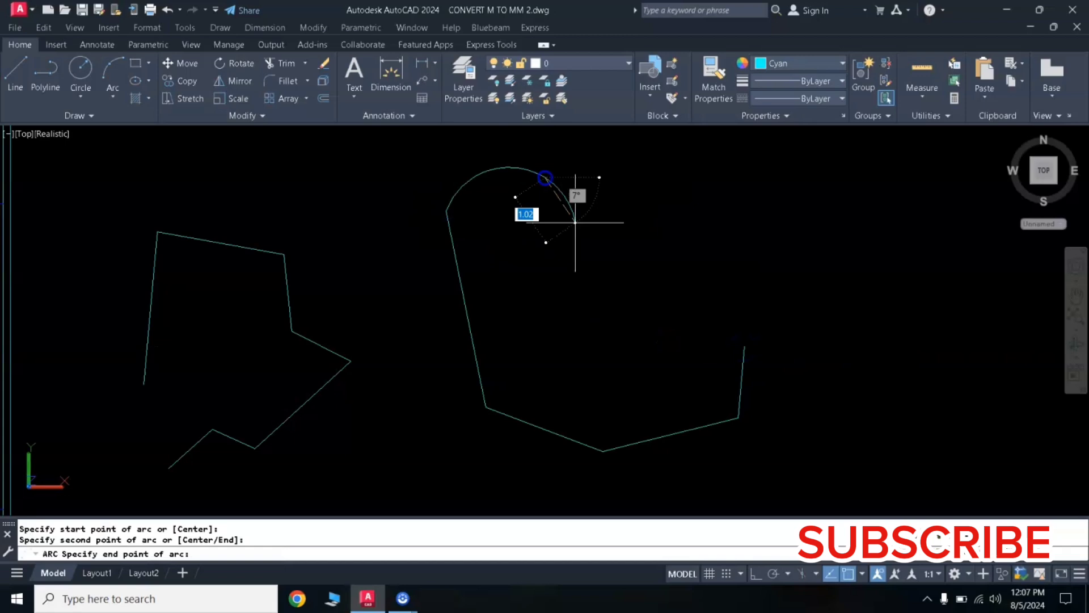
pyautogui.click(598, 246)
pyautogui.press('Return')
pyautogui.press('Return')
pyautogui.click(710, 311)
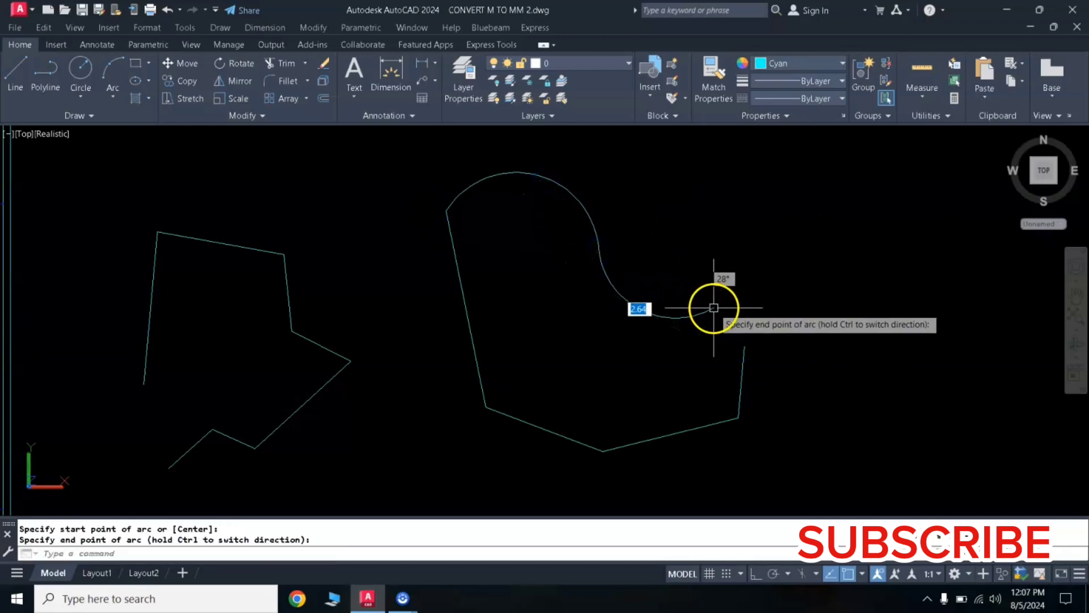
pyautogui.press('Return')
pyautogui.press('Return')
pyautogui.click(743, 345)
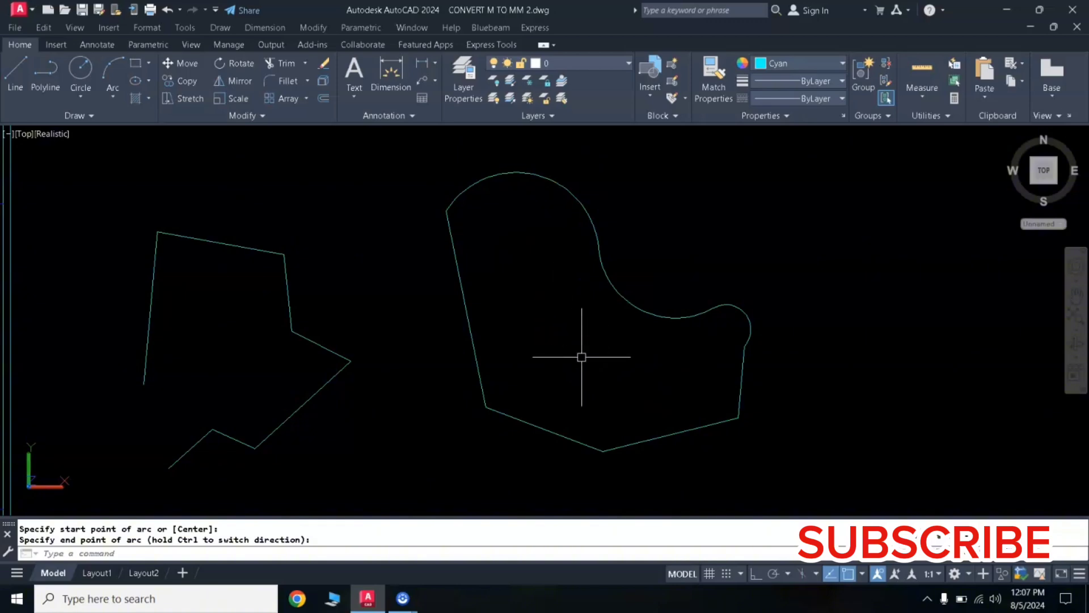
# Step: Create a boundary polyline with BO by picking a point inside the right line-and-arc shape
pyautogui.write('BO')
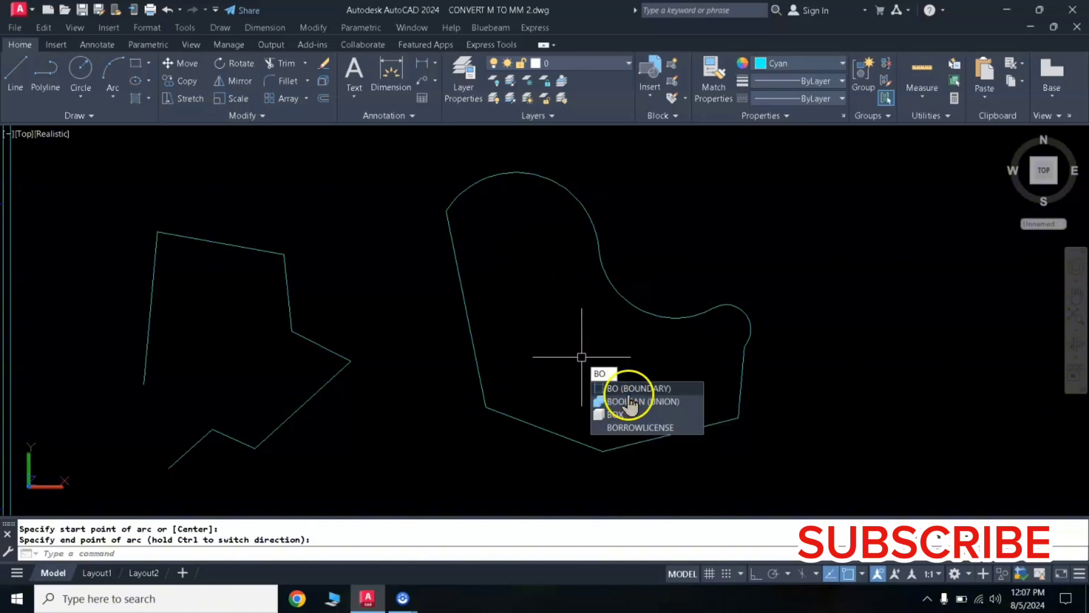
pyautogui.click(650, 390)
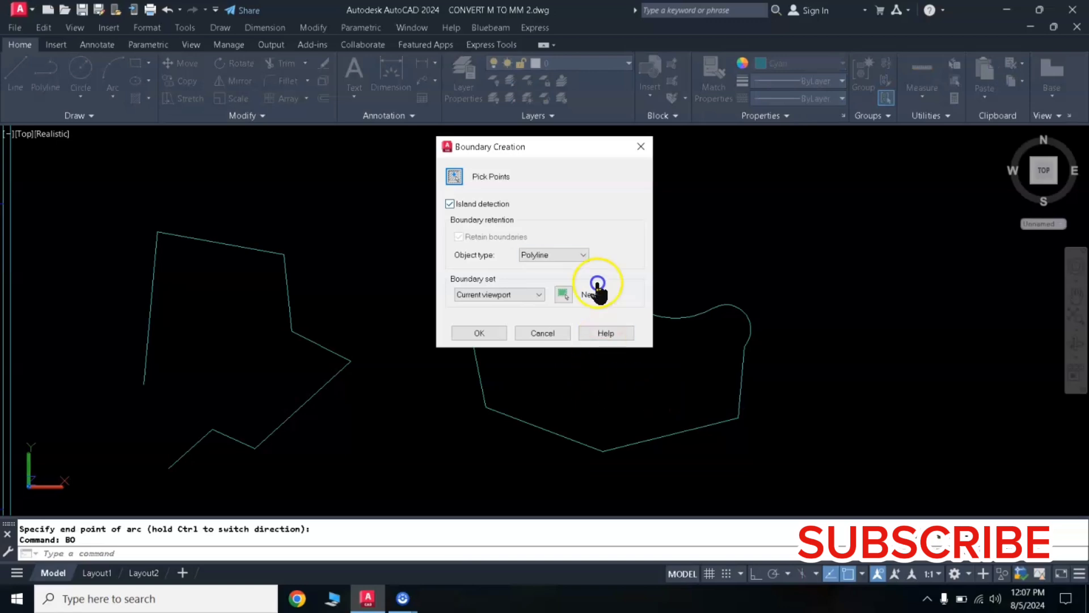
pyautogui.click(454, 178)
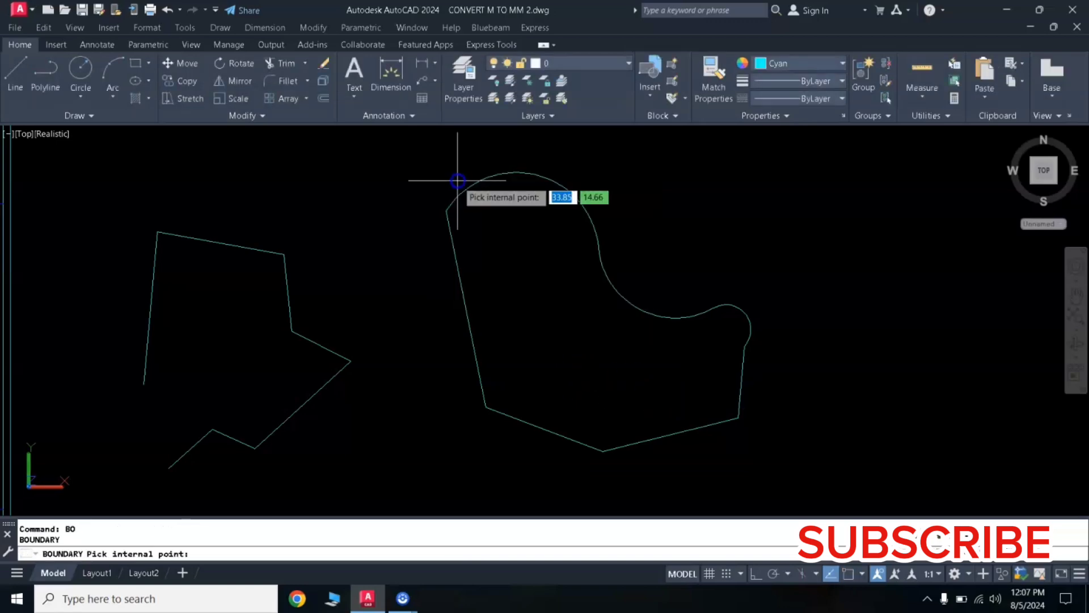
pyautogui.click(569, 322)
pyautogui.press('Return')
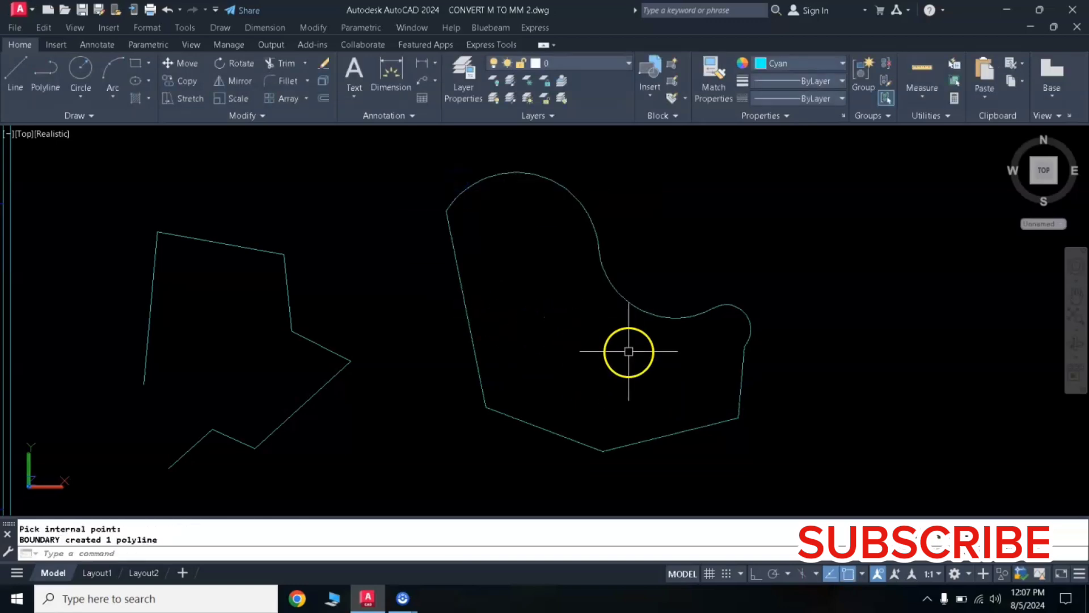
pyautogui.press('Escape')
pyautogui.press('Escape')
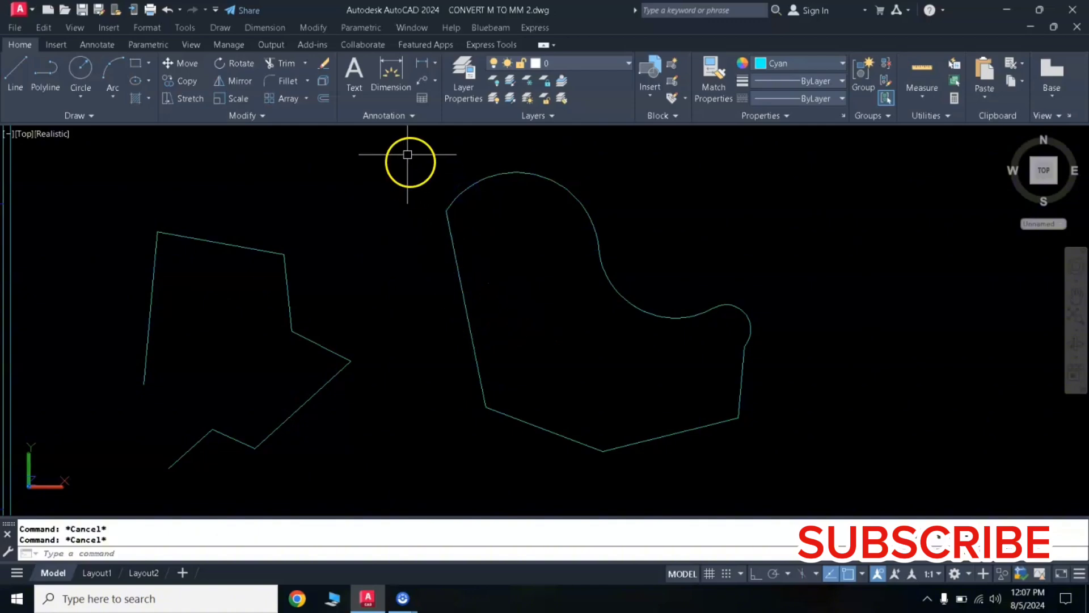
# Step: Select the new boundary polyline to confirm it traces the whole shape, then deselect it
pyautogui.click(408, 152)
pyautogui.click(610, 316)
pyautogui.click(633, 186)
pyautogui.click(590, 220)
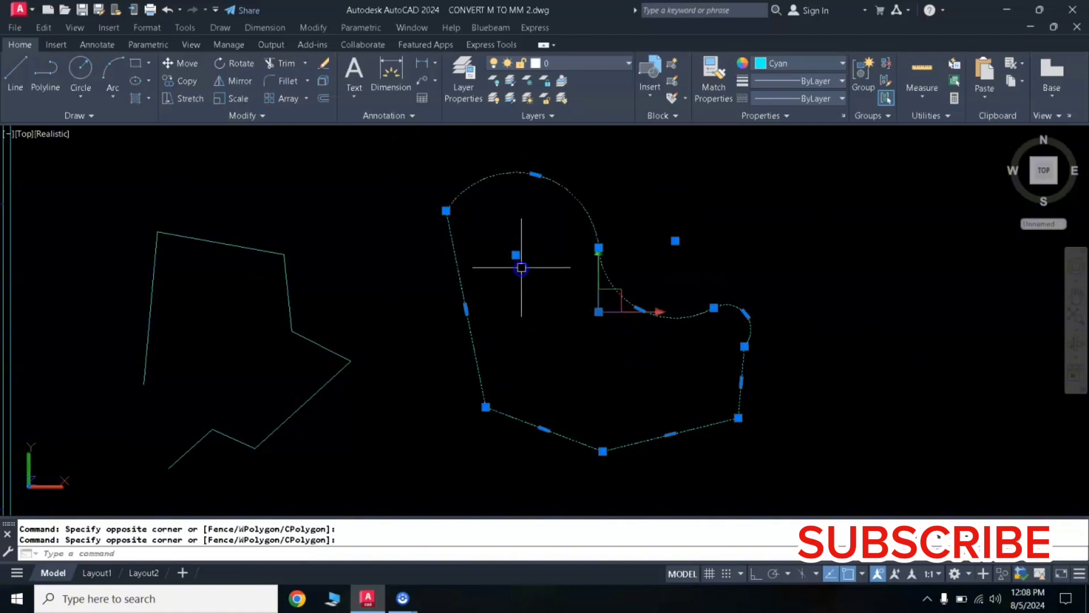
pyautogui.click(608, 361)
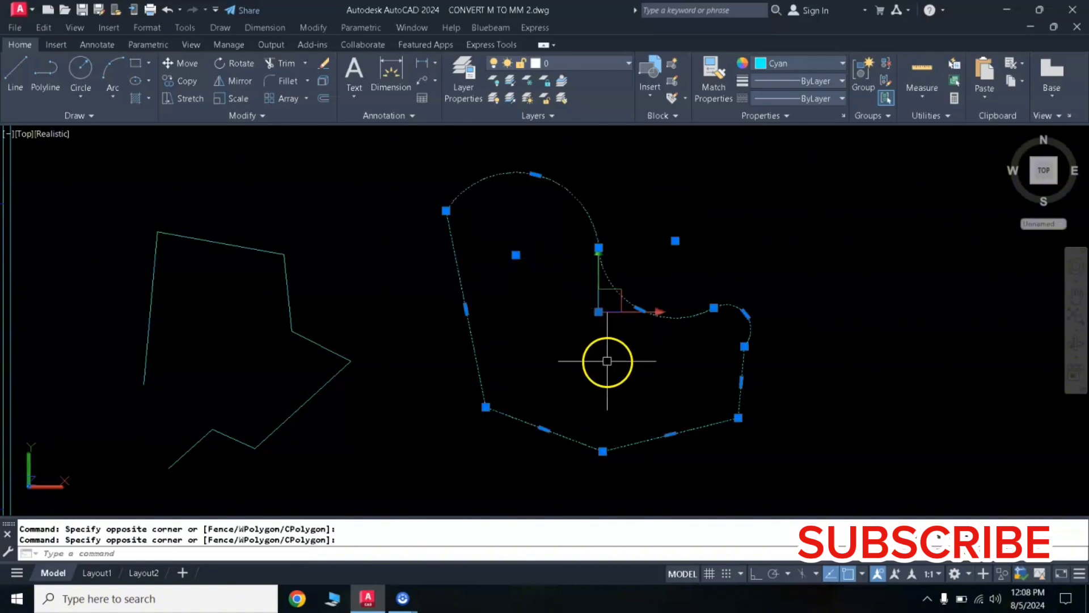
pyautogui.press('Escape')
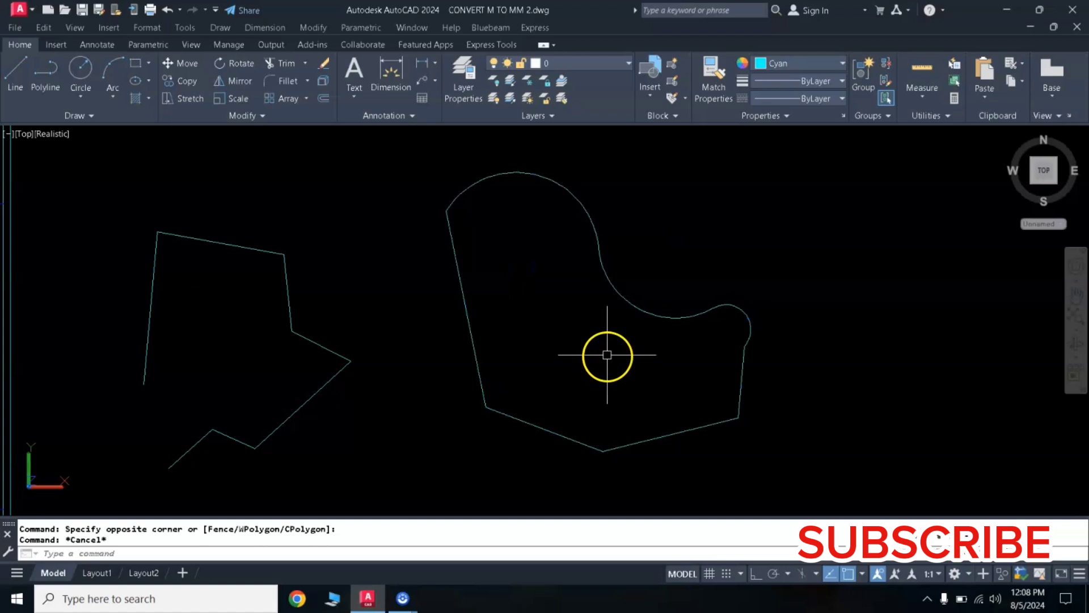
pyautogui.press('Escape')
pyautogui.click(641, 228)
pyautogui.click(599, 302)
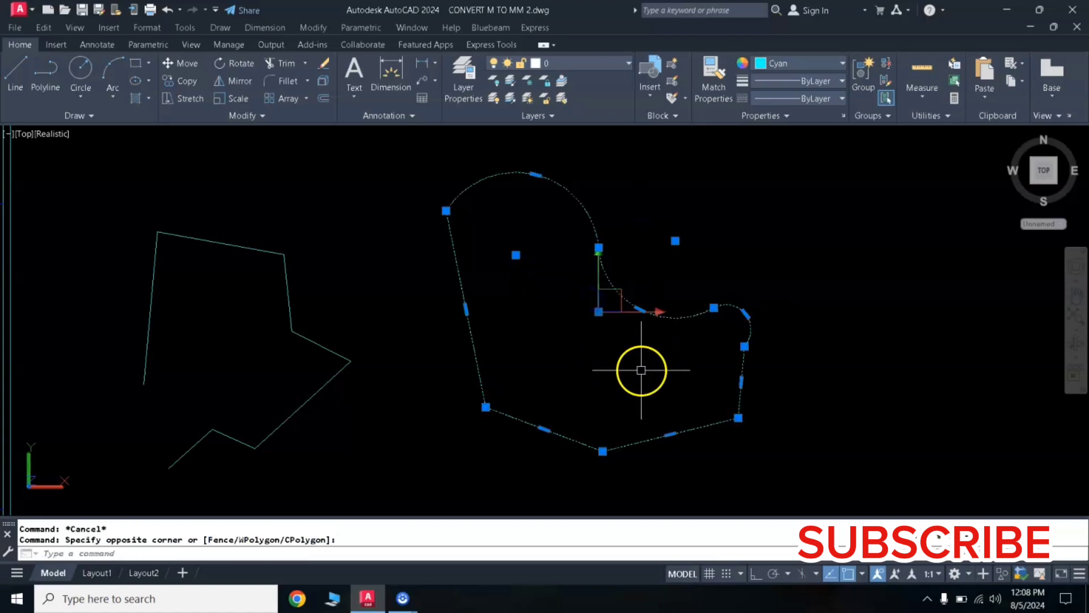
pyautogui.press('Escape')
pyautogui.write('LIST')
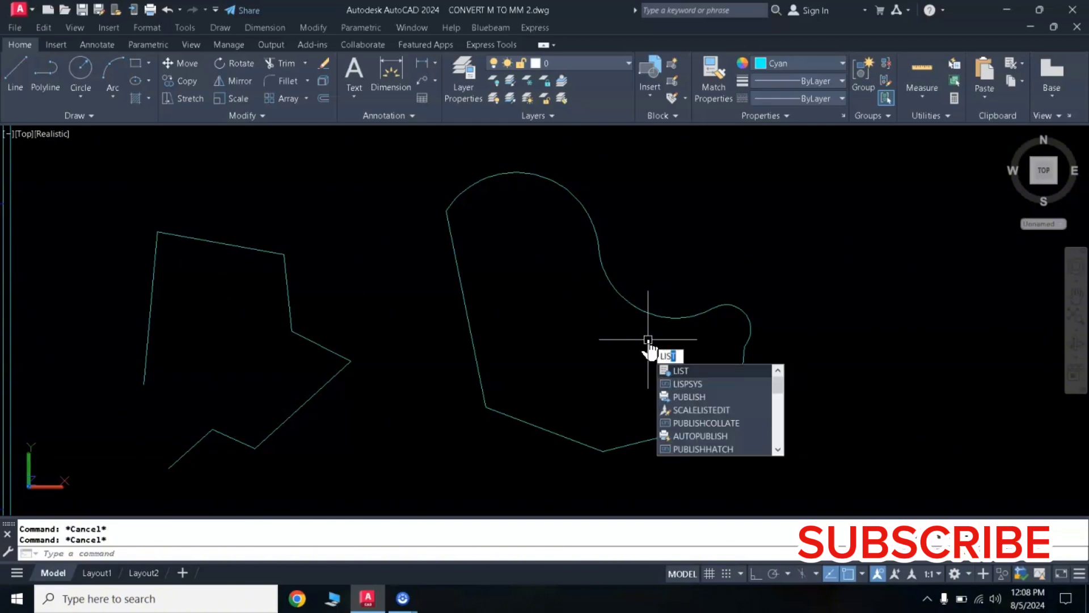
# Step: LIST the boundary polyline to read its area of 20.88 and perimeter of 19.63
pyautogui.press('Return')
pyautogui.click(649, 289)
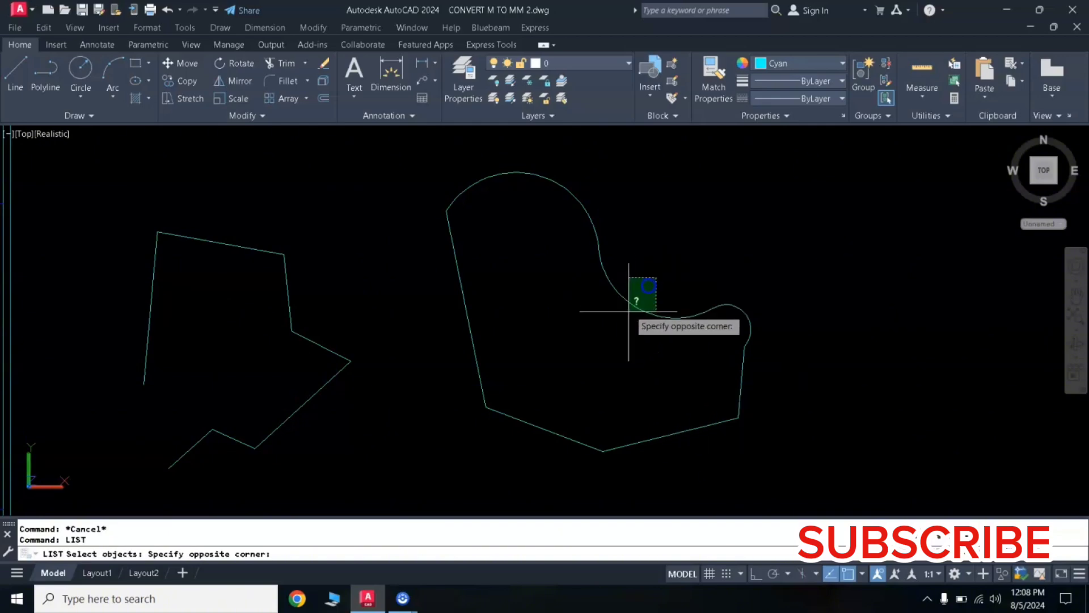
pyautogui.click(628, 312)
pyautogui.press('Return')
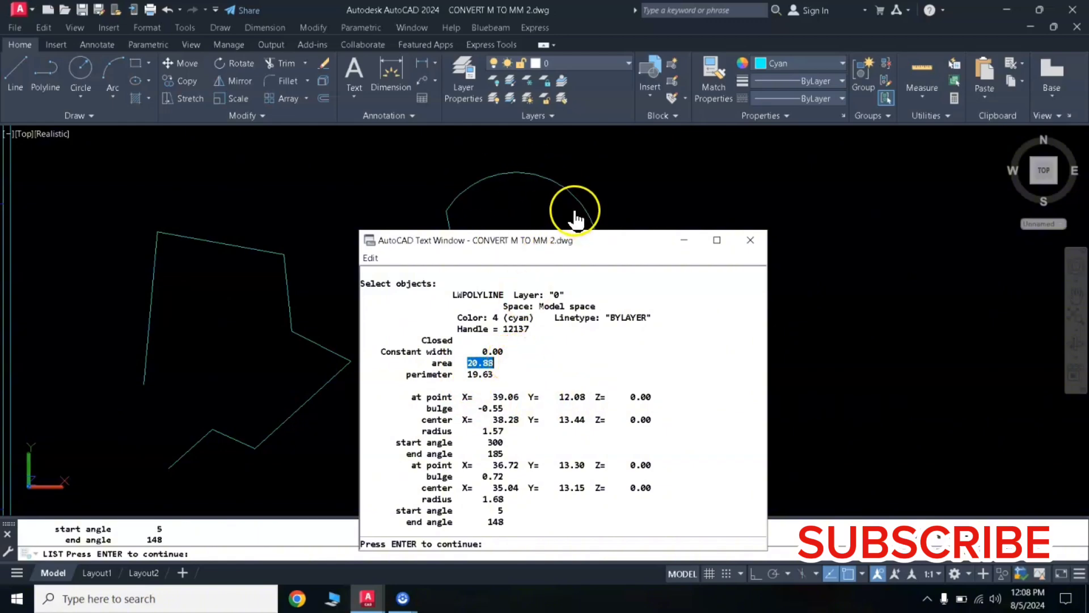
pyautogui.rightClick(491, 384)
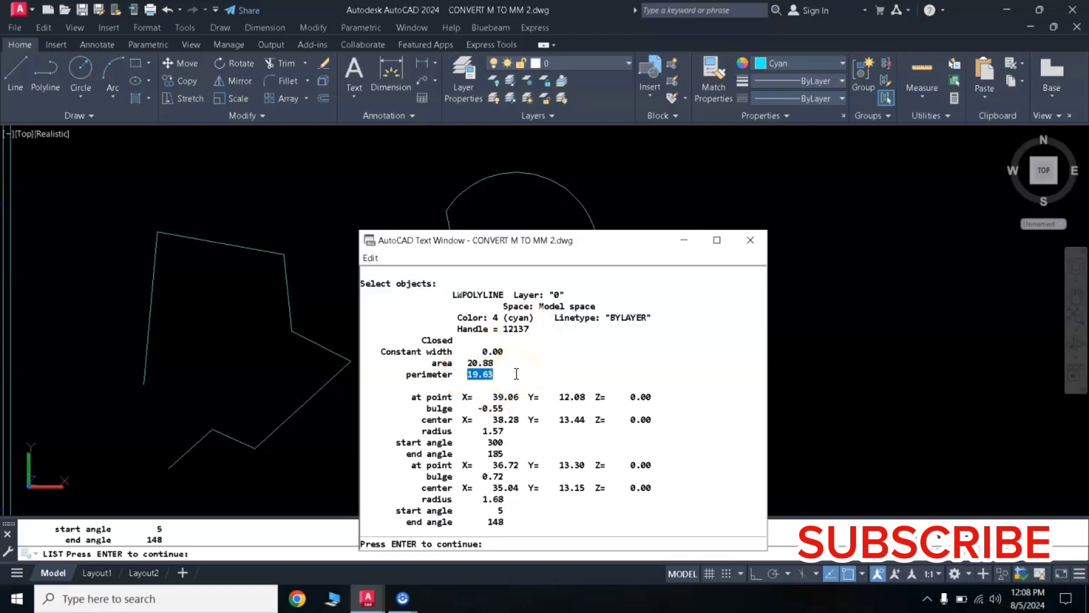
pyautogui.press('Escape')
pyautogui.press('Escape')
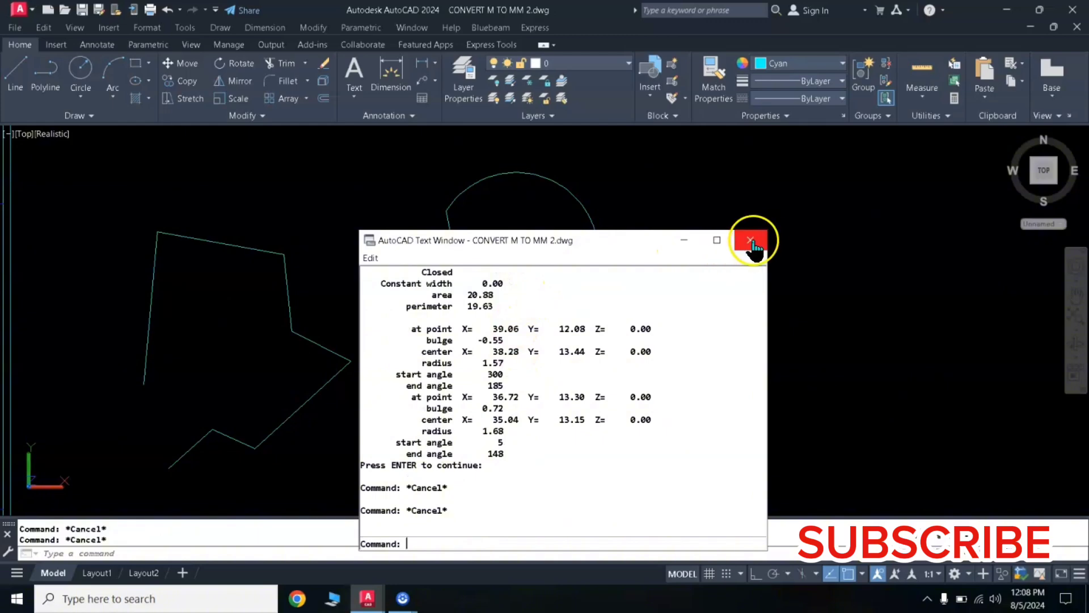
pyautogui.click(751, 240)
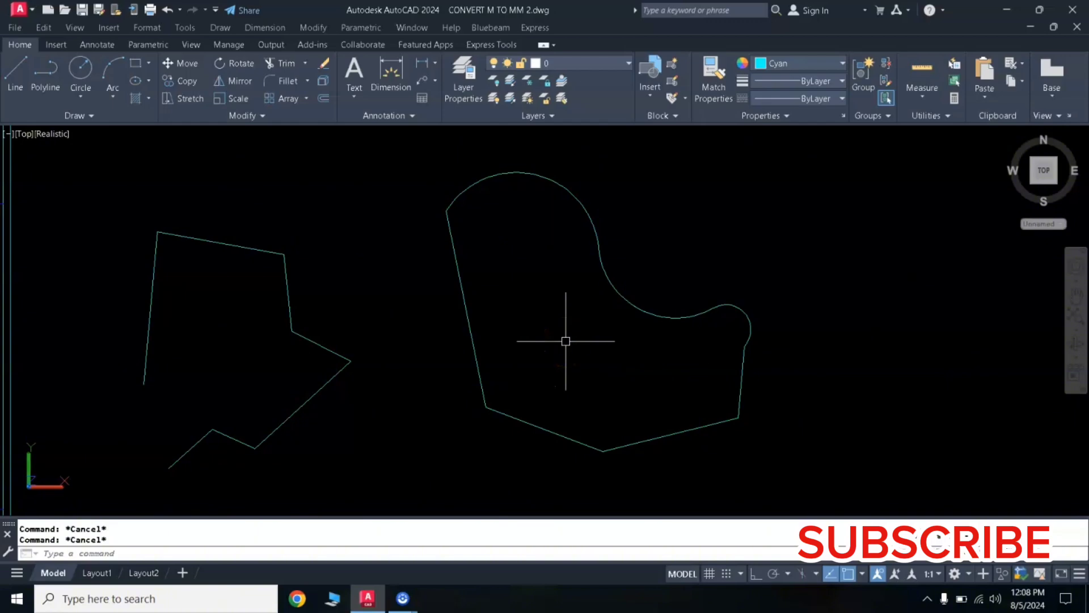
# Step: Run LI on the boundary polyline again to recheck its area and perimeter
pyautogui.write('LI')
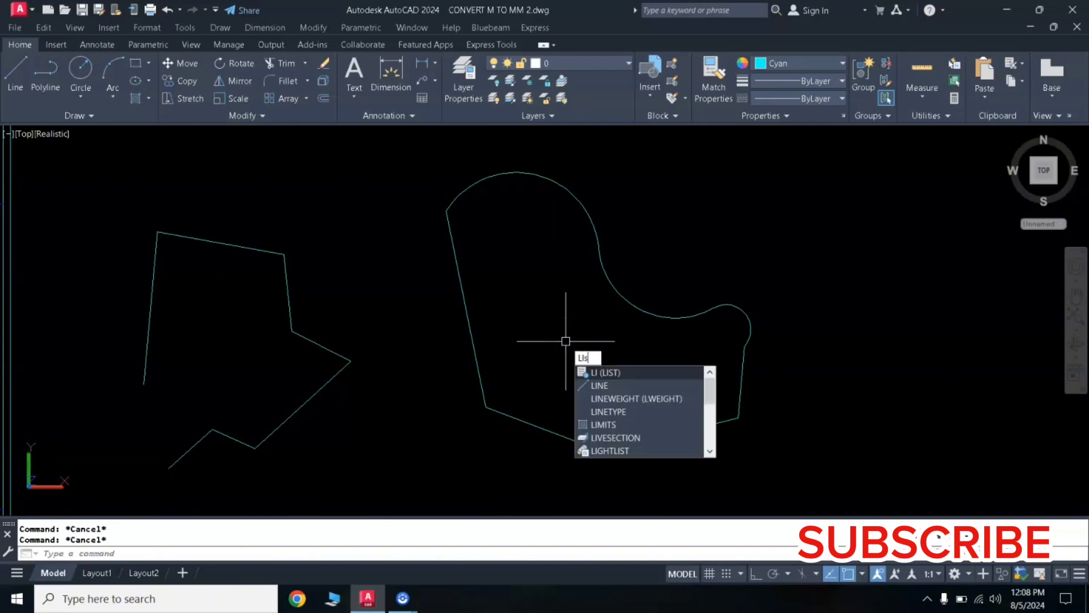
pyautogui.press('Return')
pyautogui.click(662, 292)
pyautogui.click(636, 313)
pyautogui.press('Return')
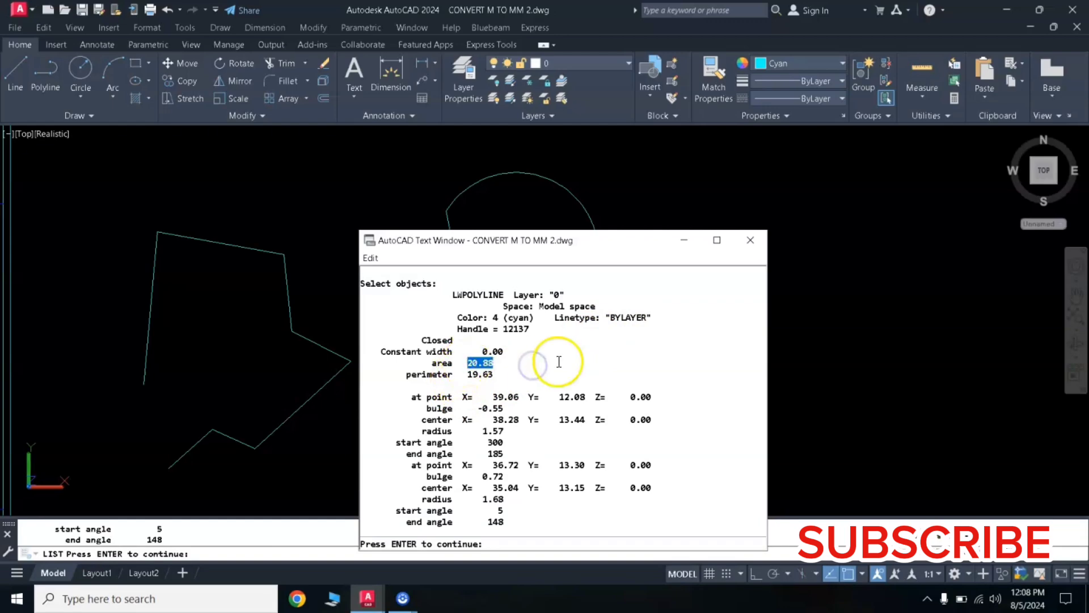
pyautogui.press('Escape')
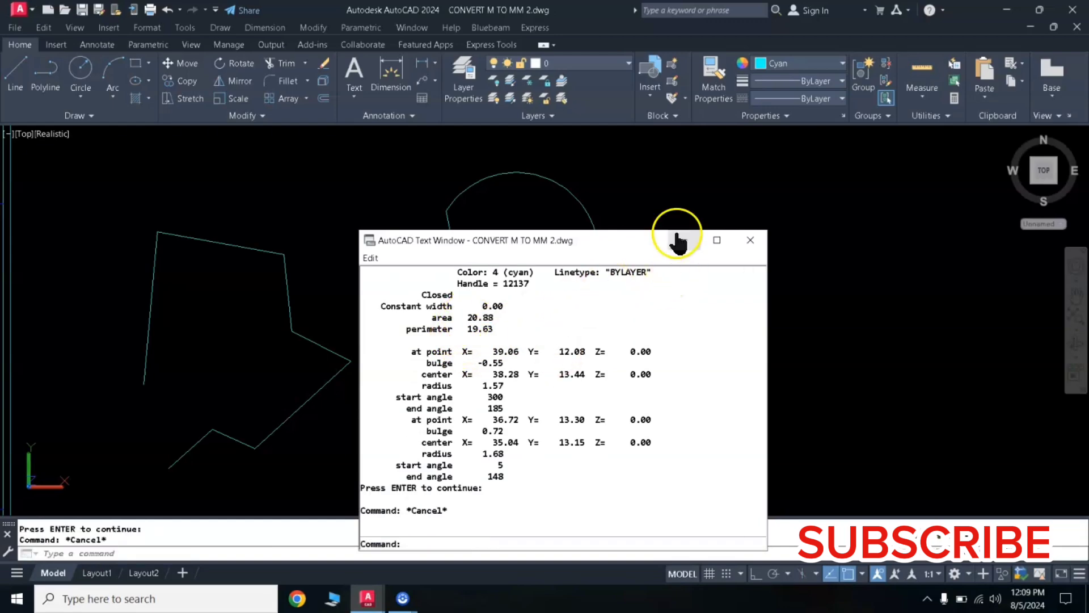
pyautogui.click(684, 240)
pyautogui.scroll(-3, 578, 332)
# Step: Zoom and pan to centre the living area's sofa and armchairs beside the bedroom
pyautogui.moveTo(365, 310); pyautogui.dragTo(540, 311, button='middle')
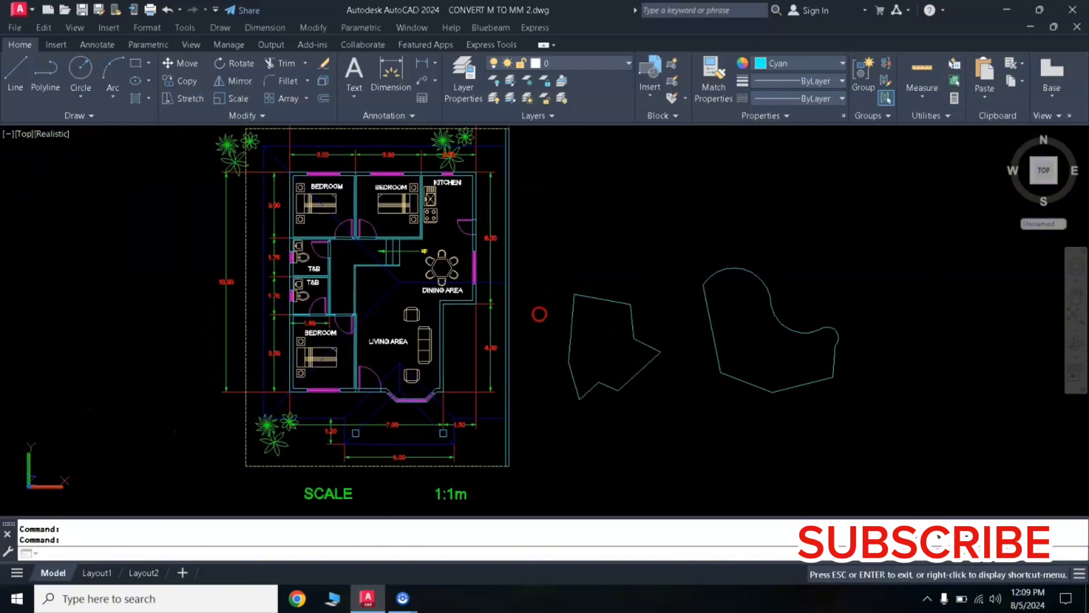
pyautogui.scroll(5, 426, 323)
pyautogui.moveTo(330, 306)
pyautogui.mouseDown(button='middle')
pyautogui.moveTo(381, 323)
pyautogui.moveTo(397, 343)
pyautogui.moveTo(410, 329)
pyautogui.mouseUp(button='middle')
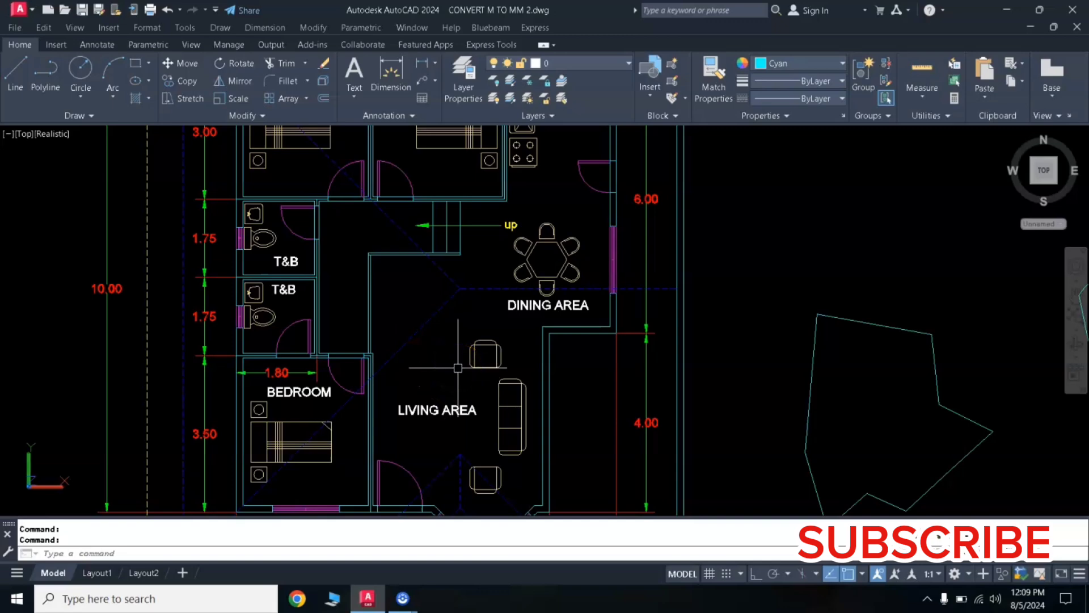
pyautogui.moveTo(450, 352); pyautogui.dragTo(431, 306, button='middle')
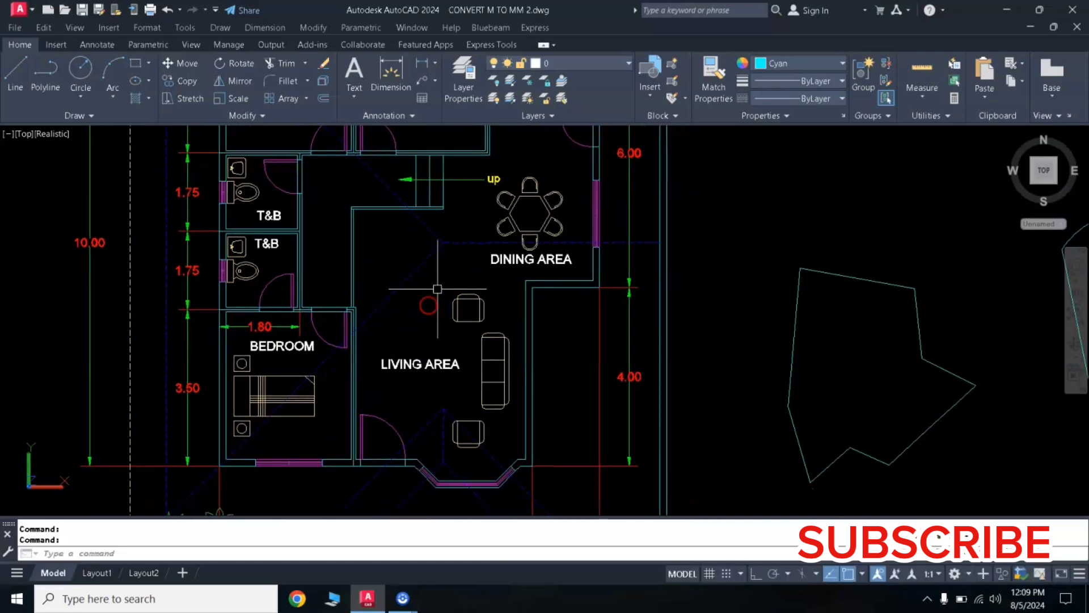
pyautogui.scroll(2, 425, 279)
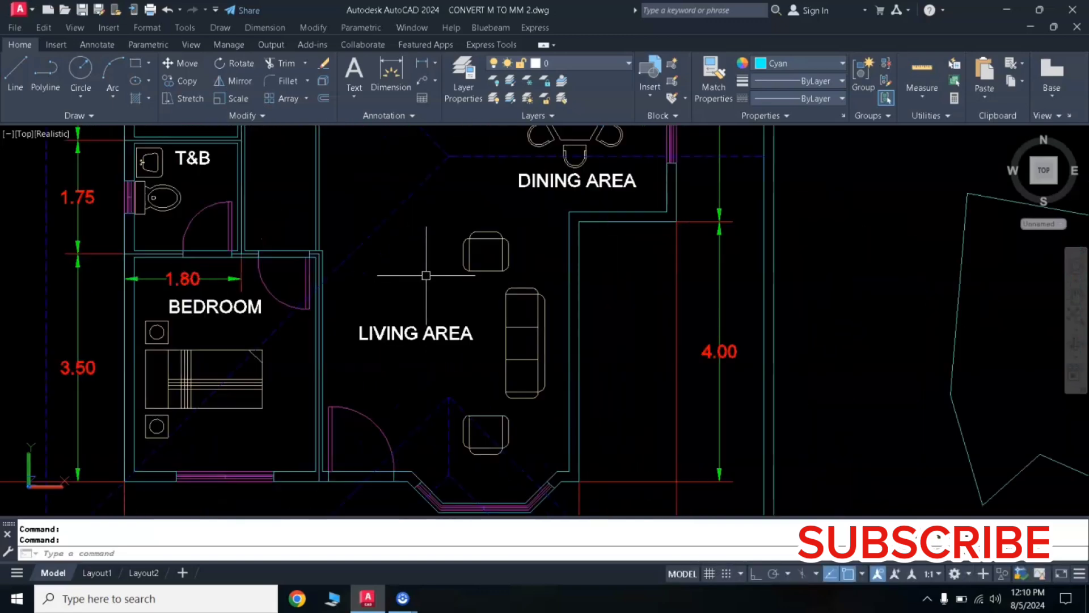
pyautogui.moveTo(461, 286); pyautogui.dragTo(445, 267, button='middle')
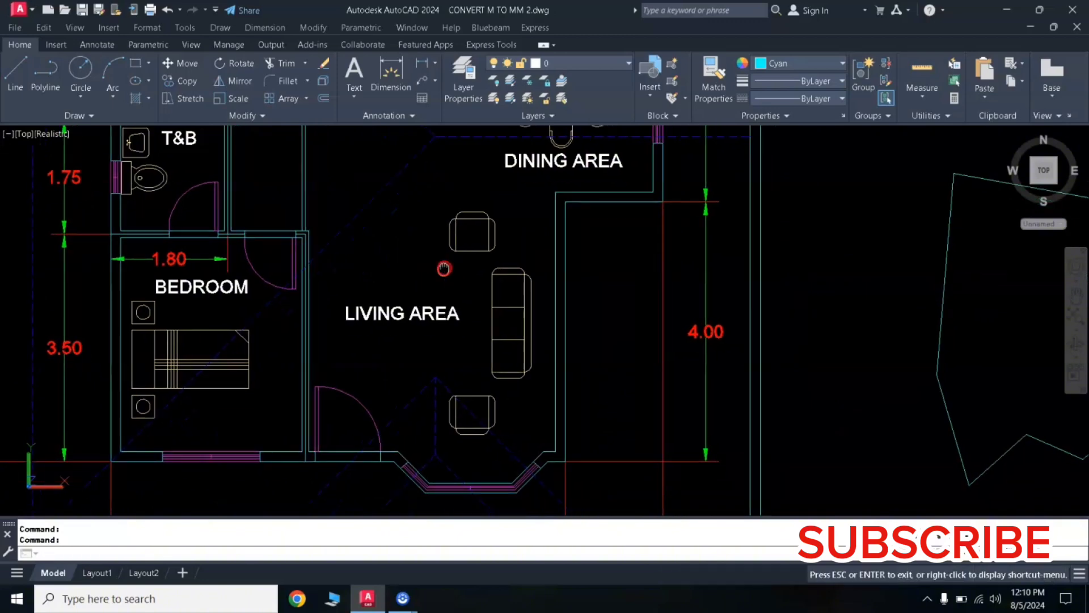
pyautogui.moveTo(359, 223)
pyautogui.mouseDown(button='middle')
pyautogui.moveTo(392, 278)
pyautogui.moveTo(407, 276)
pyautogui.mouseUp(button='middle')
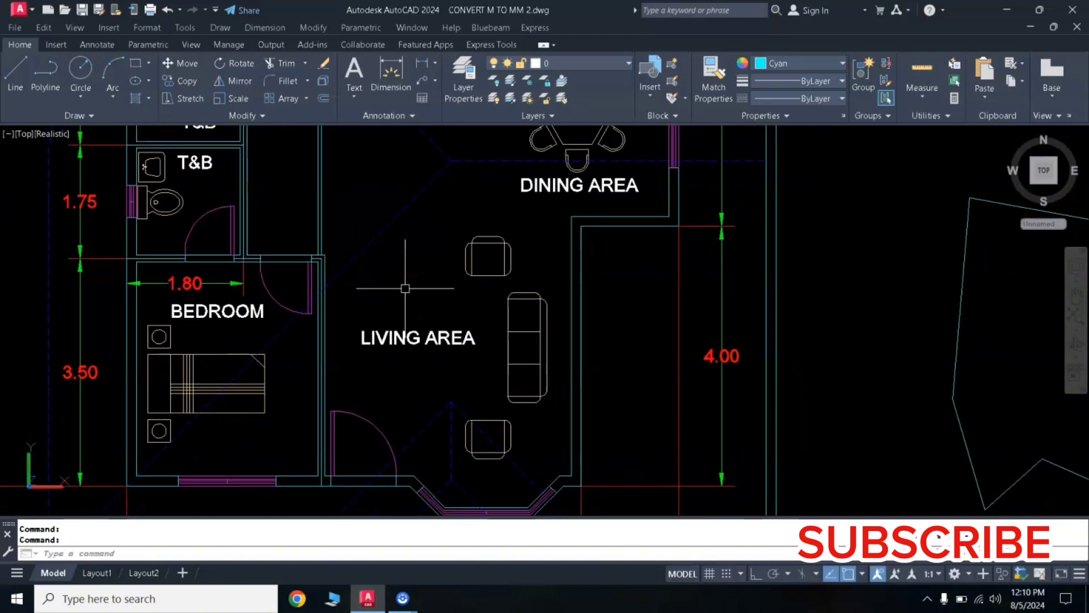
pyautogui.moveTo(457, 316); pyautogui.dragTo(461, 384, button='middle')
pyautogui.moveTo(365, 301); pyautogui.dragTo(468, 245, button='middle')
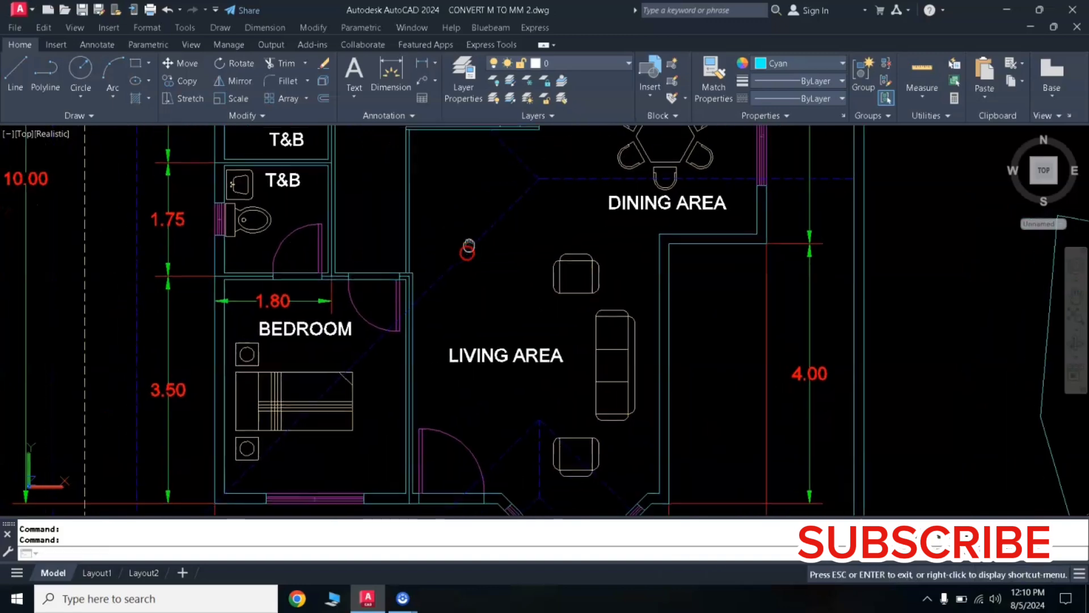
pyautogui.moveTo(482, 309)
pyautogui.mouseDown(button='middle')
pyautogui.moveTo(437, 243)
pyautogui.moveTo(416, 245)
pyautogui.mouseUp(button='middle')
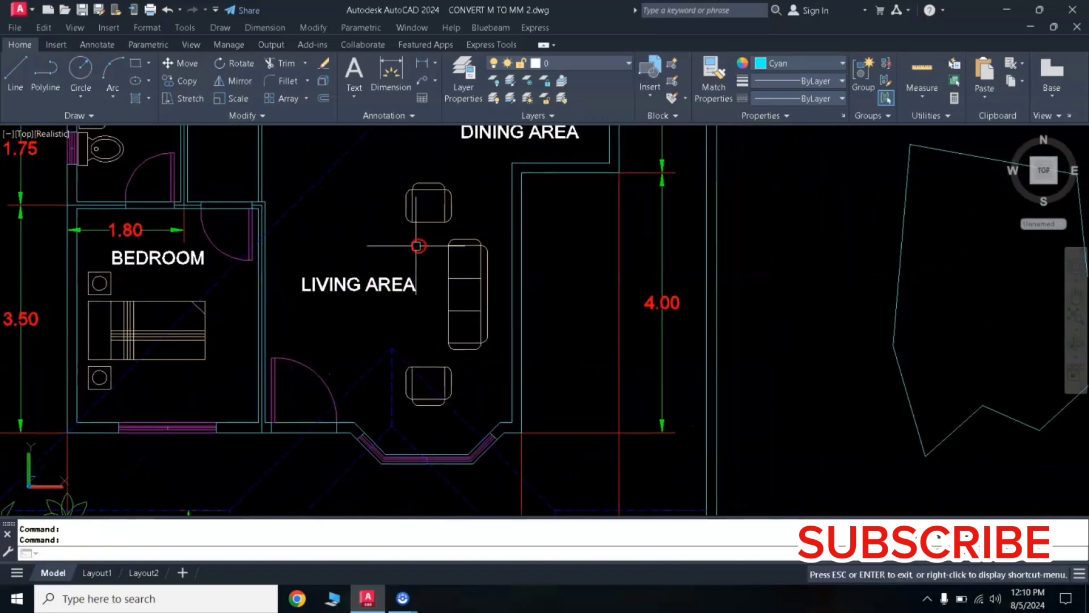